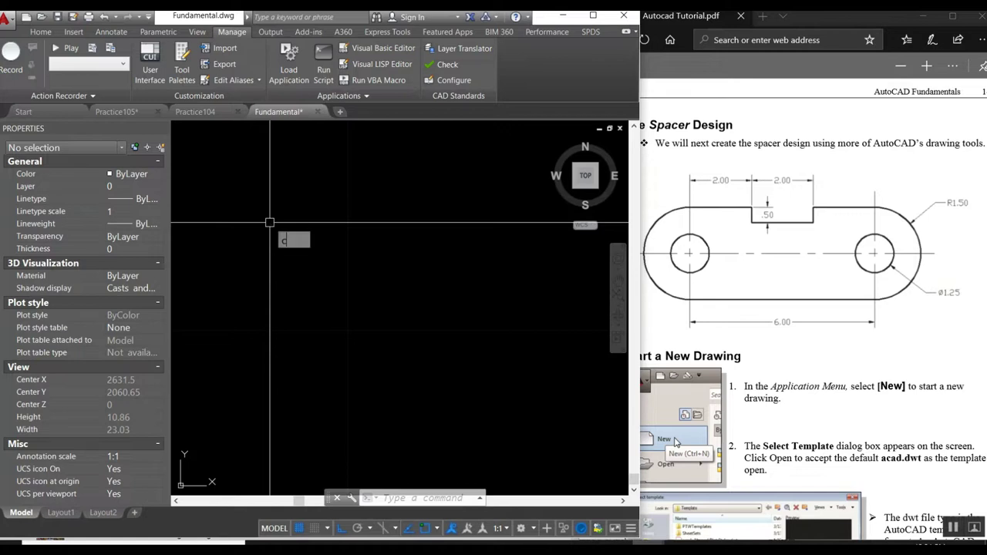
Draw a circle of diameter 1.25.
key("Return")
left_click(275, 246)
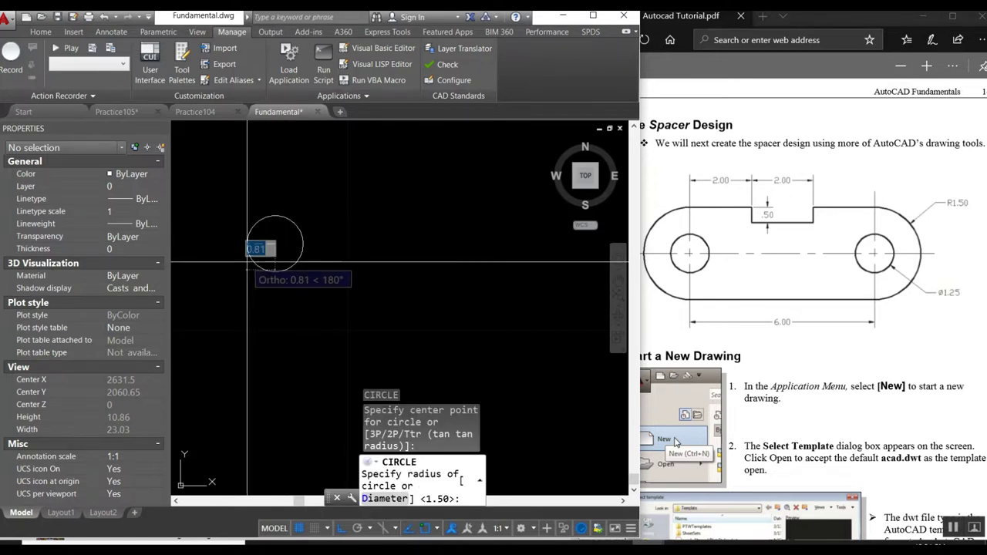
type("d")
key("Return")
key("Return")
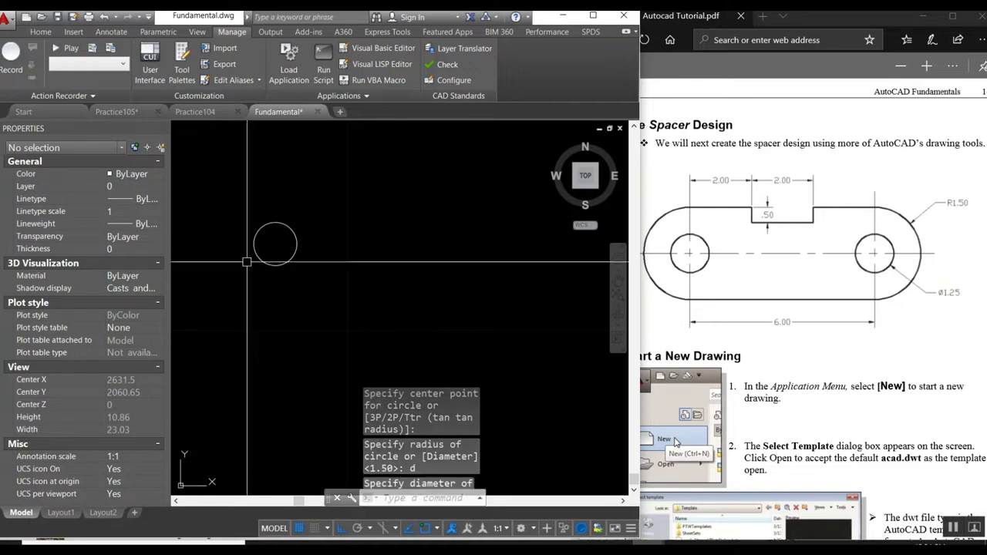
key("Return")
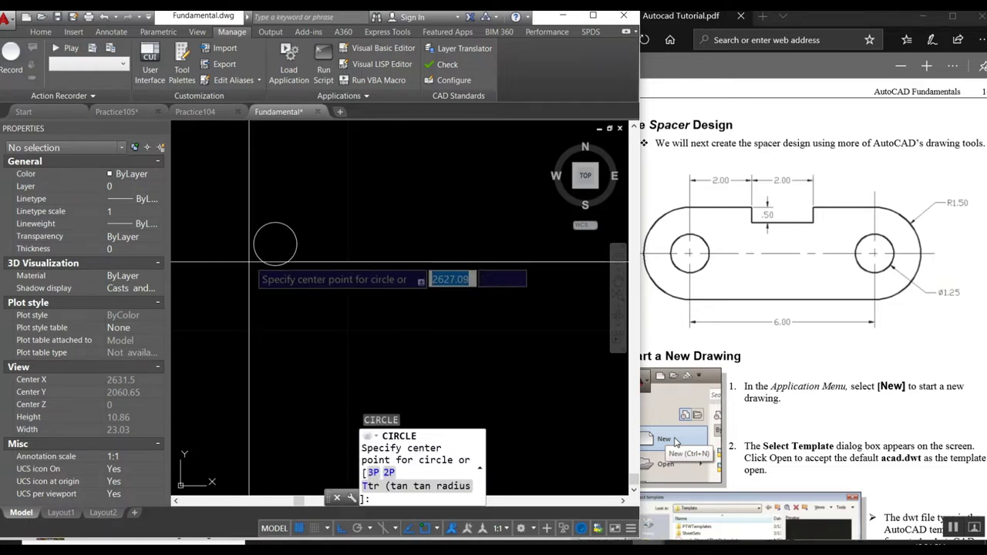
Draw a concentric outer circle of radius 1.5 on the same centre.
left_click(275, 243)
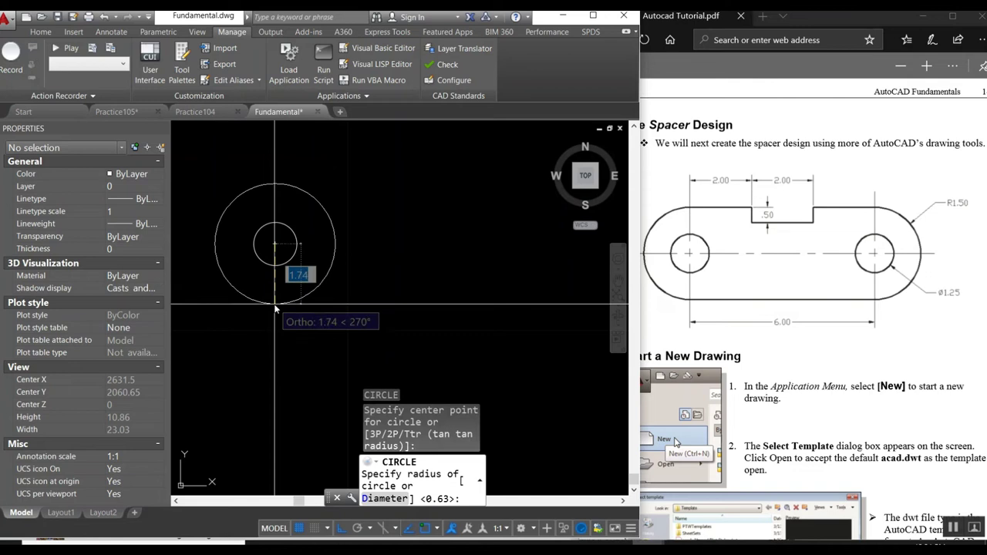
type("5")
key("Return")
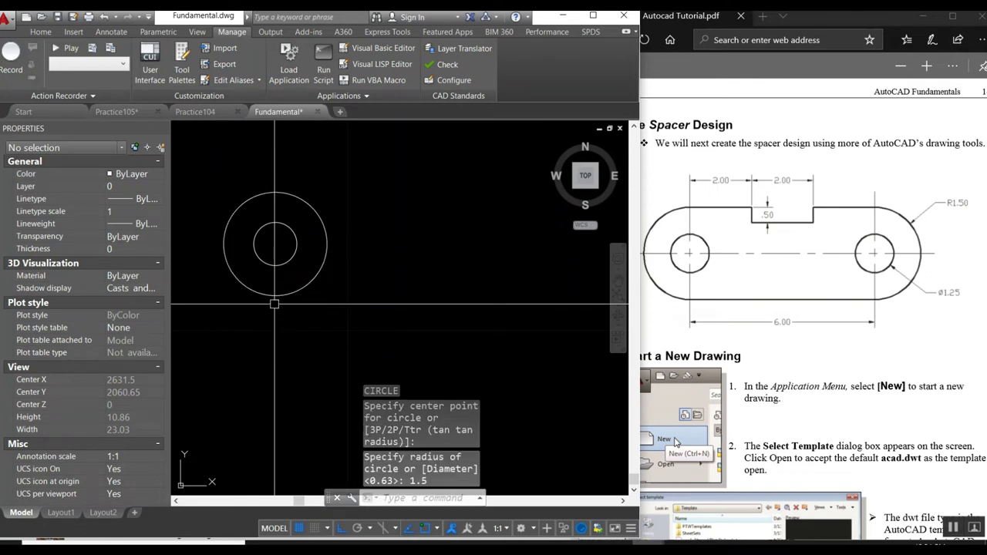
type("l")
key("Return")
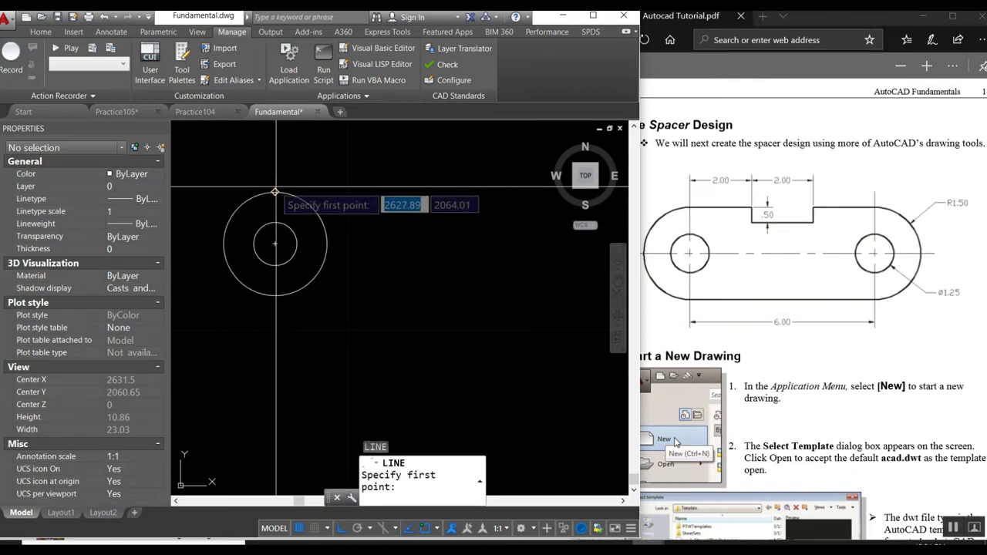
Draw the stepped outline from the outer circle's top: 2, 0.5, 1, then down to its bottom.
left_click(275, 192)
type("2")
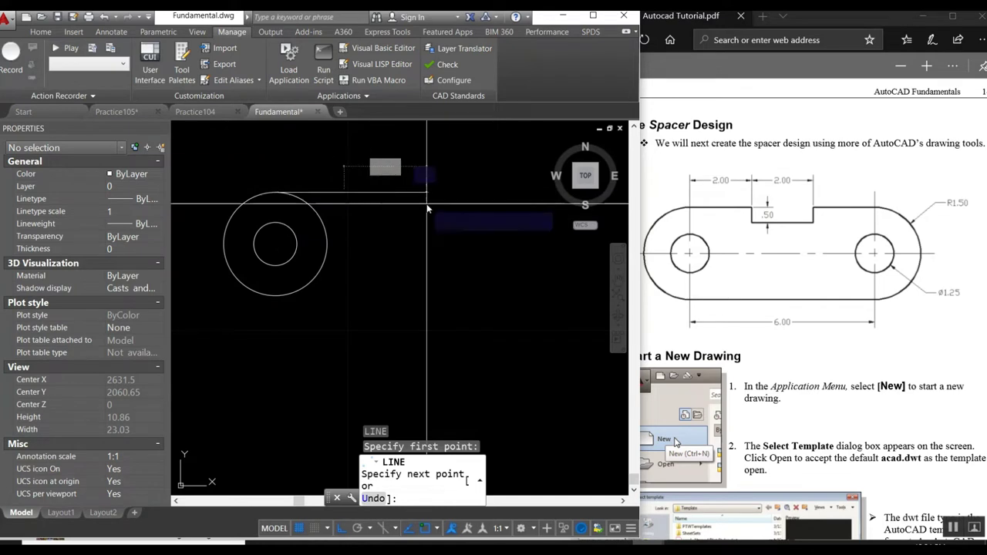
key("Return")
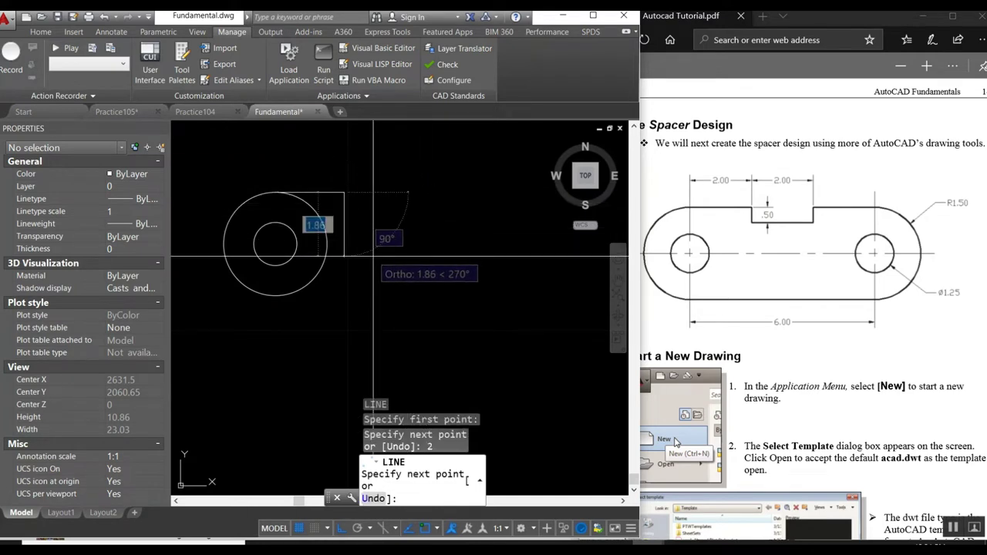
key("Return")
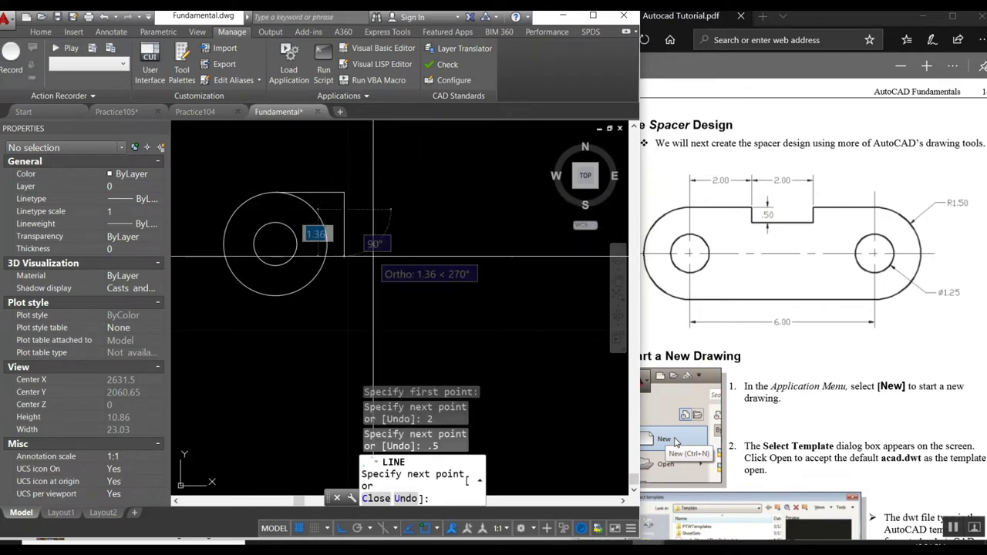
type("1")
key("Return")
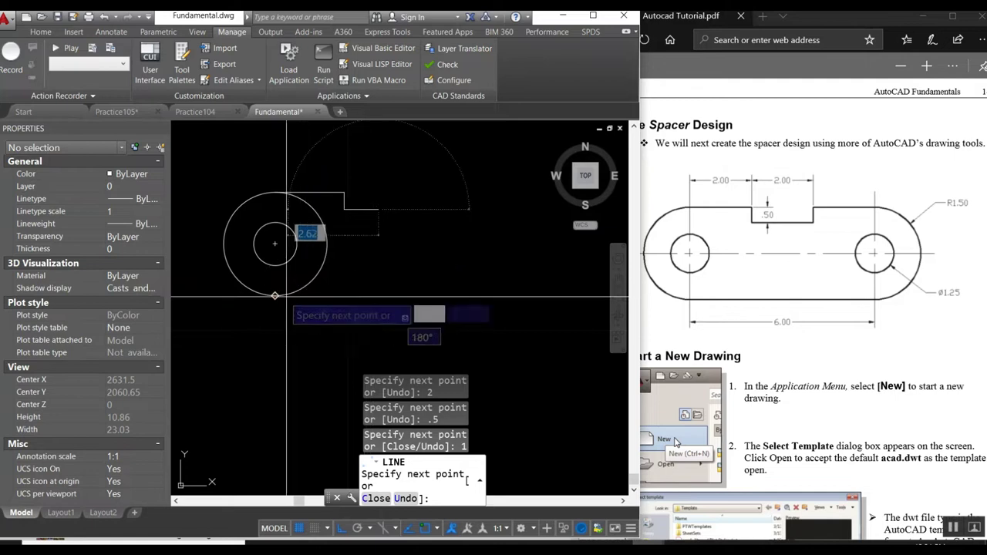
left_click(377, 295)
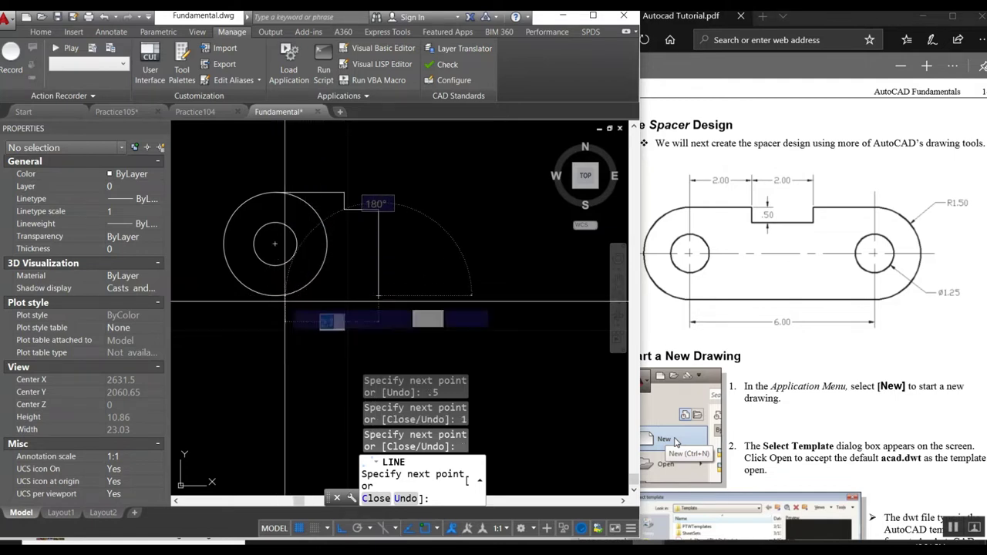
left_click(330, 295)
key("Return")
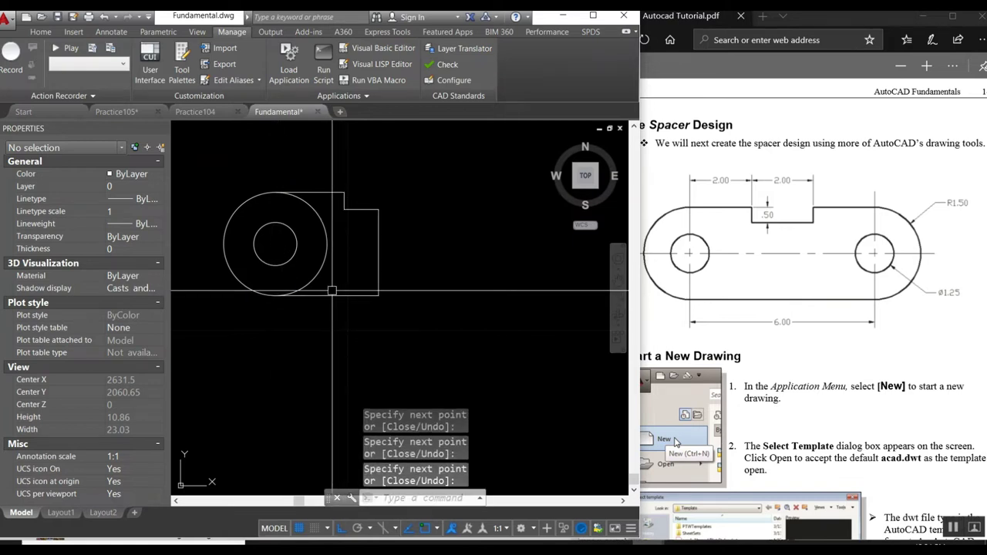
mouse_move(308, 247)
middle_mouse_down()
mouse_move(331, 299)
mouse_move(314, 234)
middle_mouse_up()
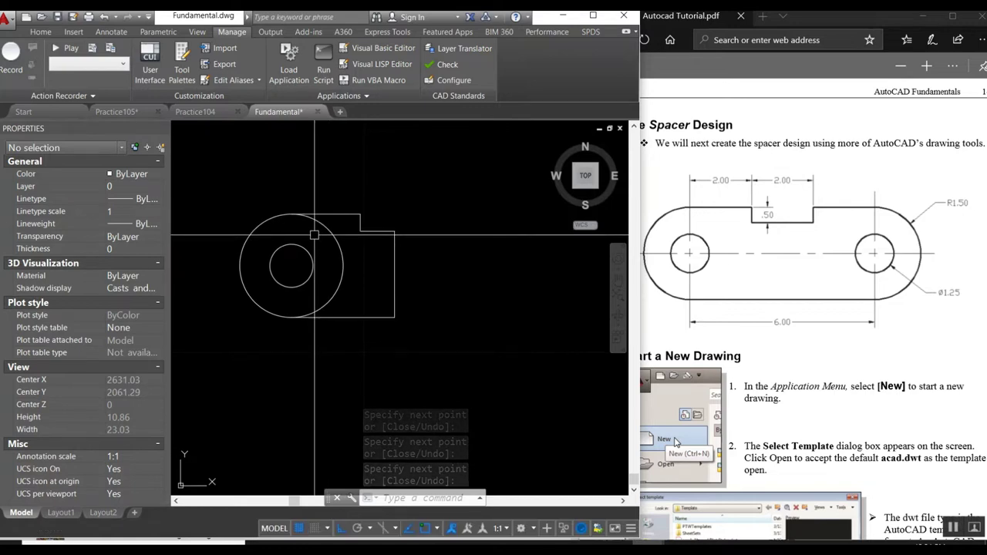
Draw horizontal and vertical centre lines through the circle centre.
type("l")
key("Return")
left_click(291, 265)
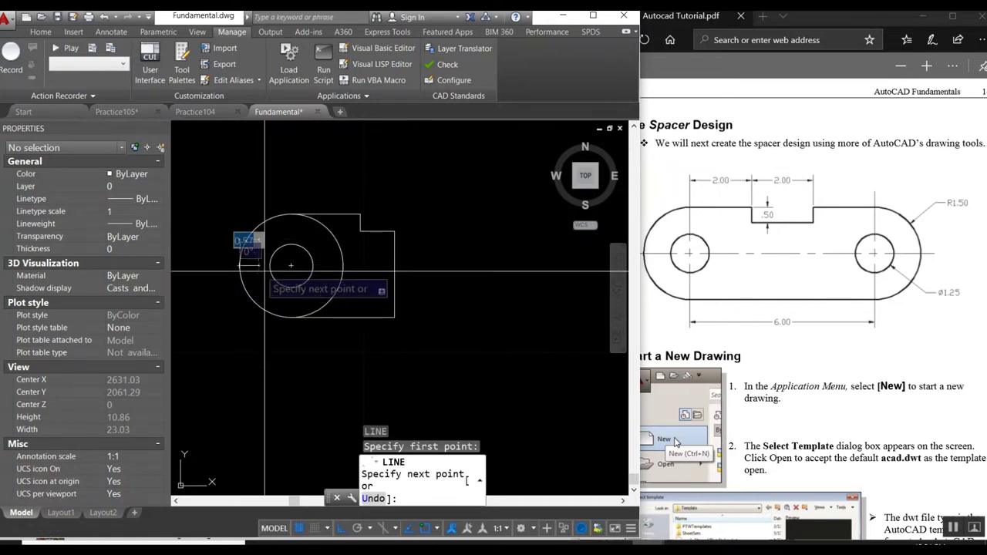
left_click(395, 265)
key("Return")
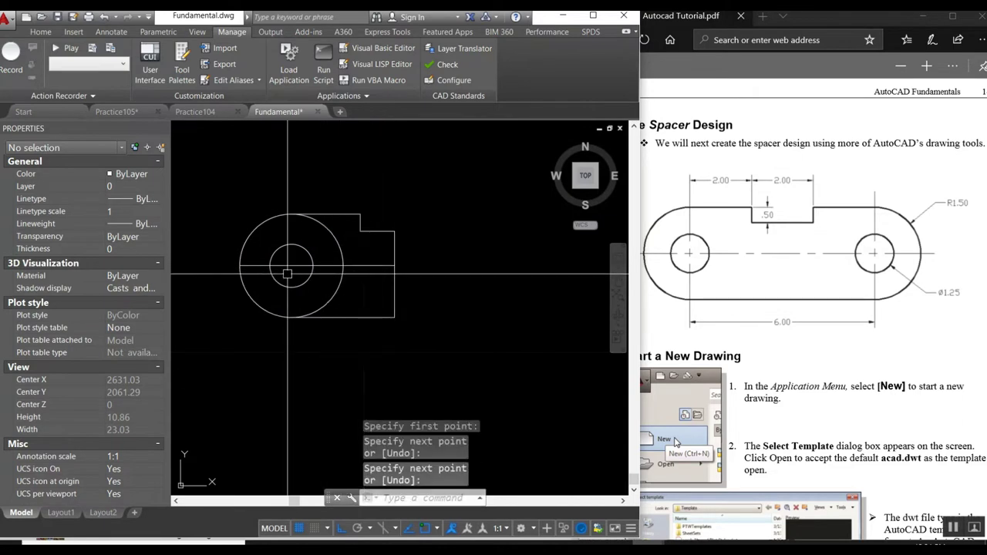
key("Return")
left_click(291, 265)
left_click(290, 214)
key("Return")
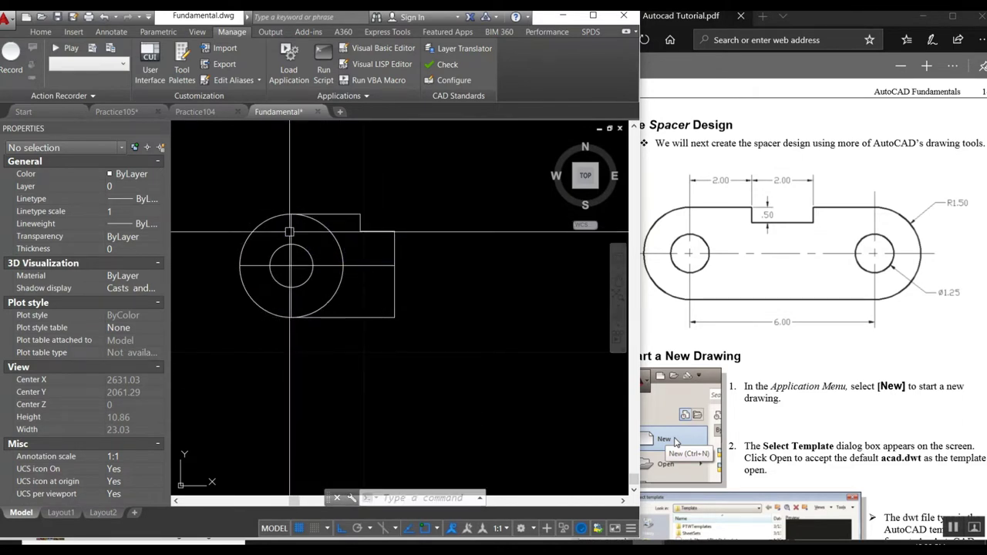
Colour both centre lines red.
left_click(292, 293)
left_click(304, 265)
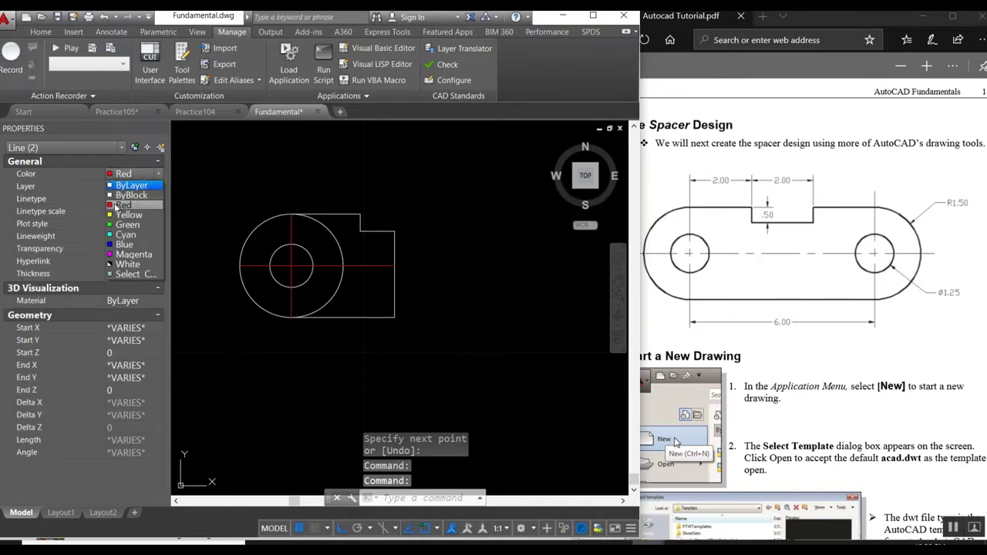
left_click(115, 206)
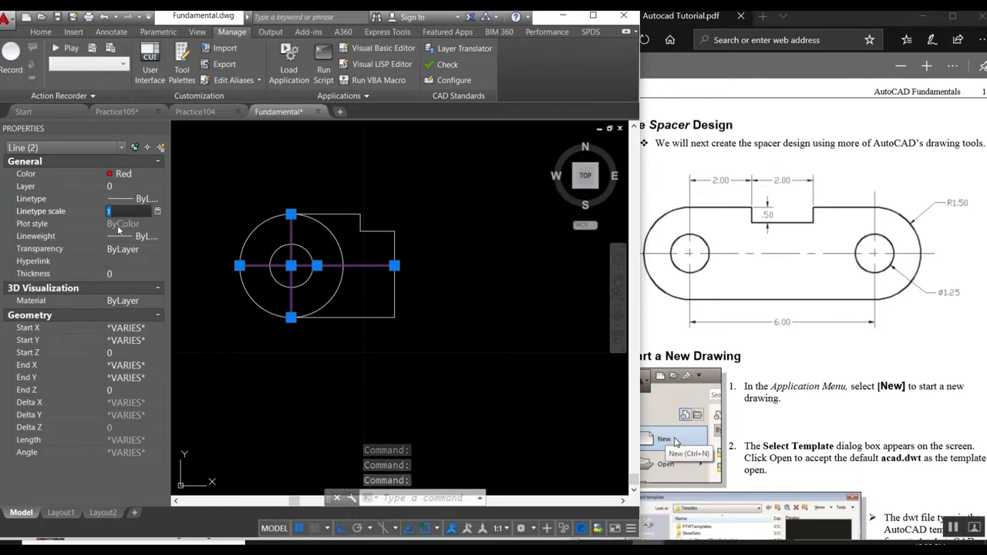
left_click(118, 238)
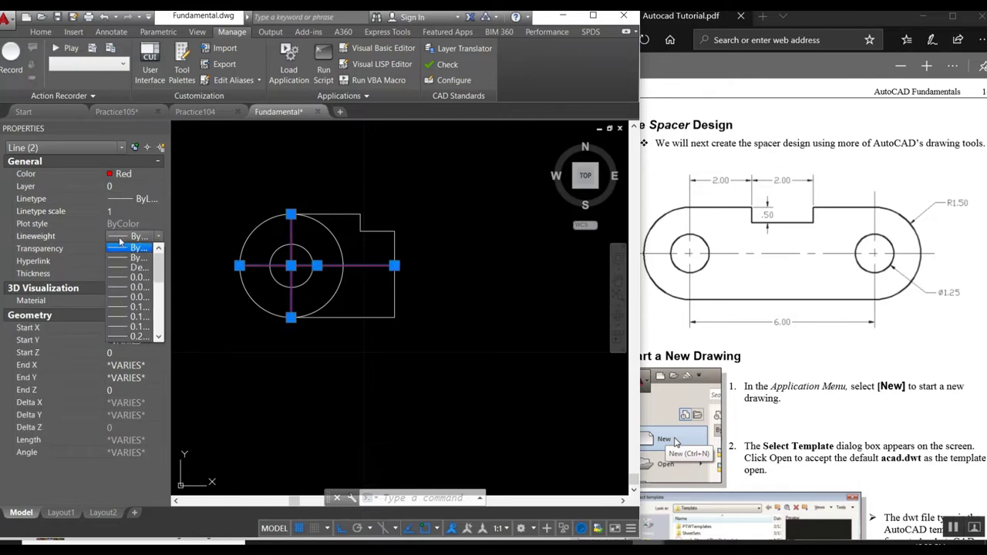
left_click(126, 199)
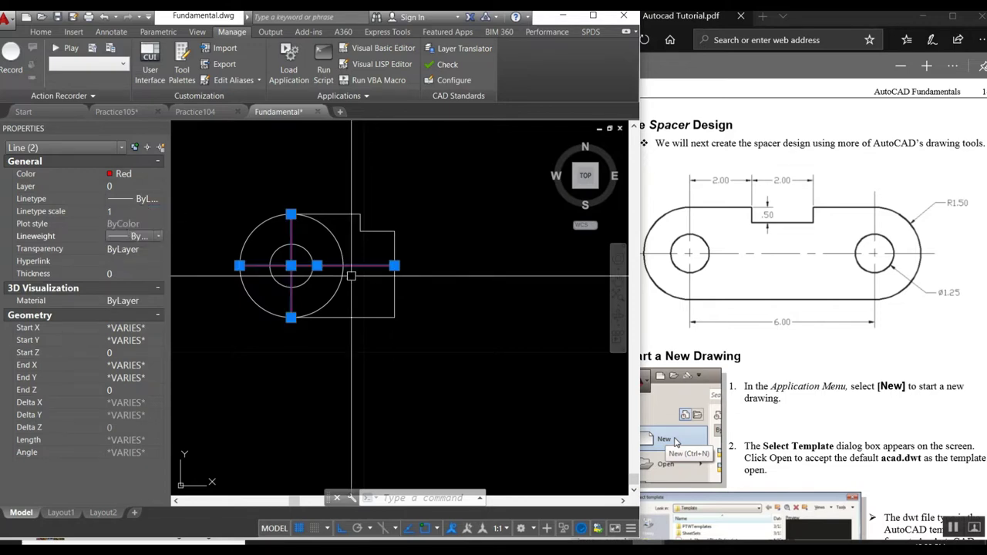
key("Escape")
Give both centre lines the dashed CENTER linetype.
left_click(247, 265)
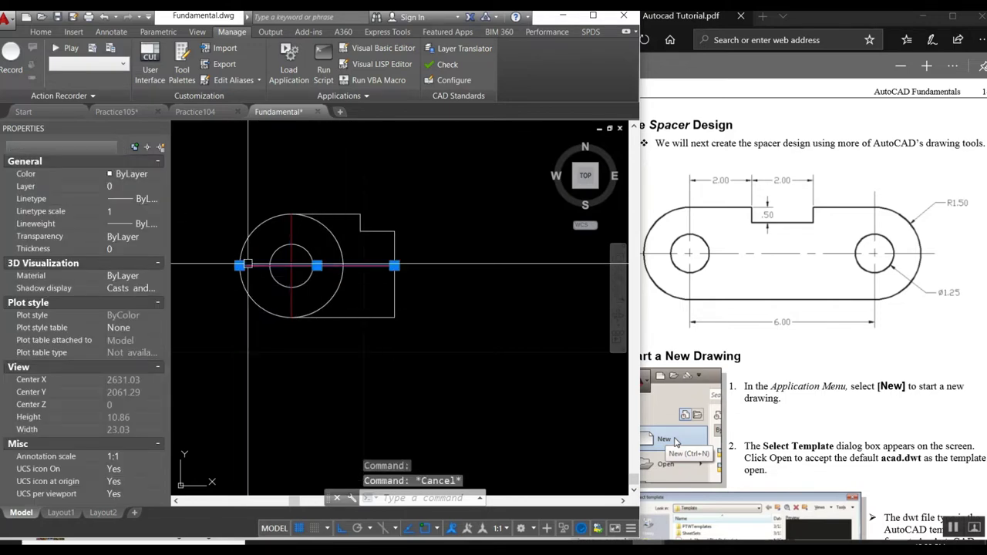
left_click(239, 265)
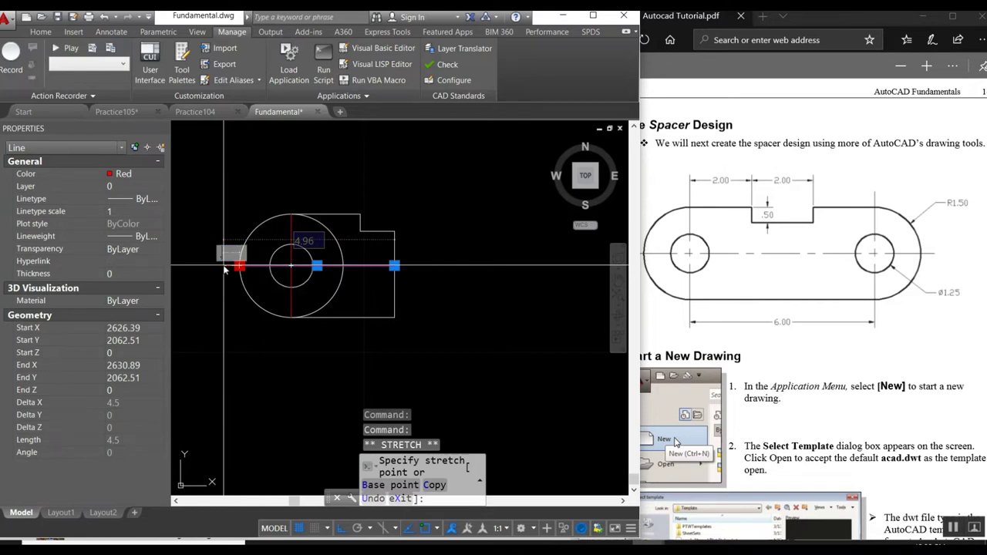
key("Escape")
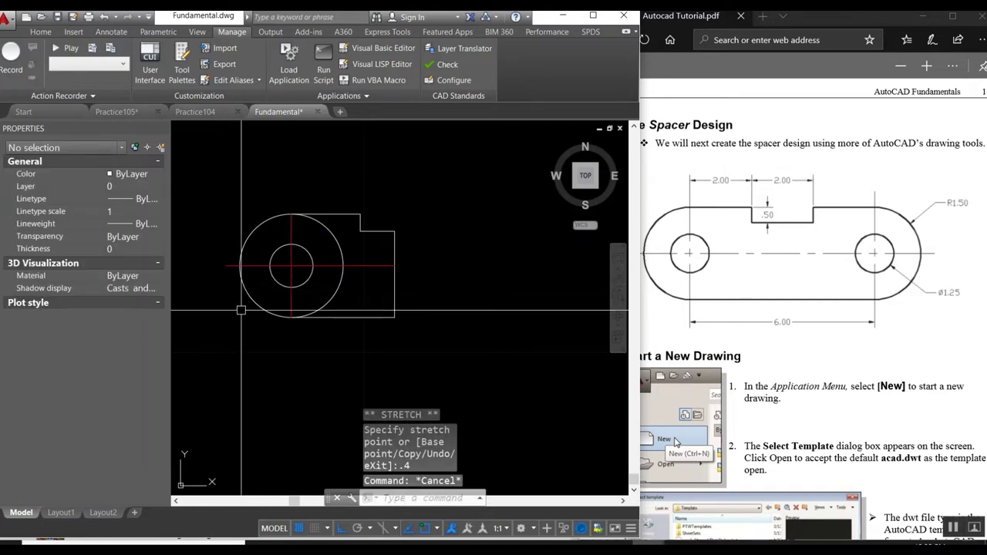
left_click(289, 297)
left_click(247, 265)
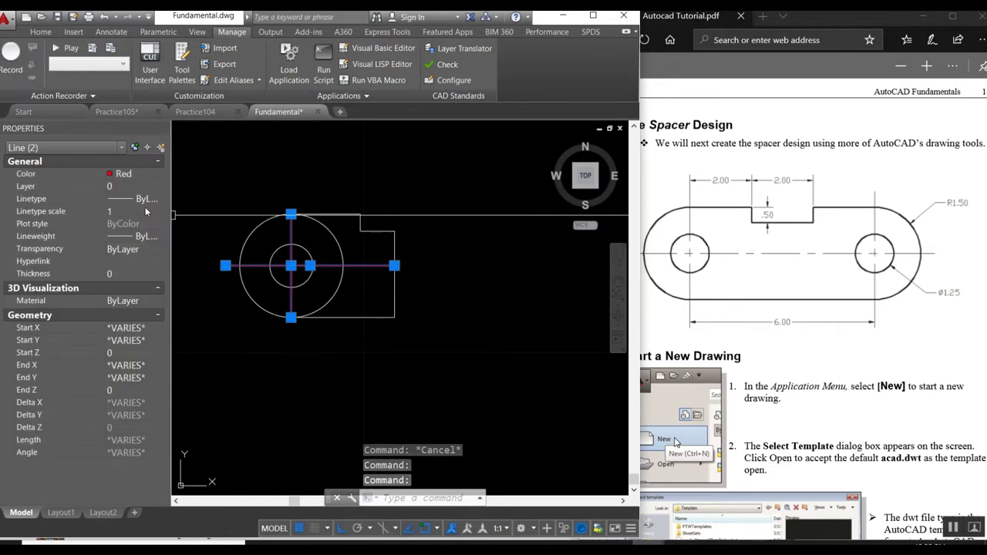
left_click(141, 199)
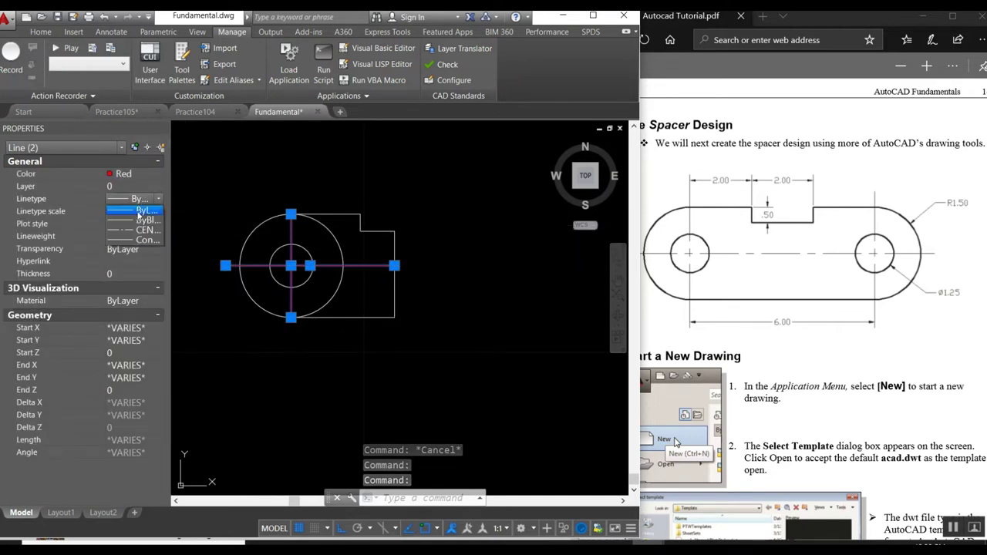
left_click(133, 229)
key("Escape")
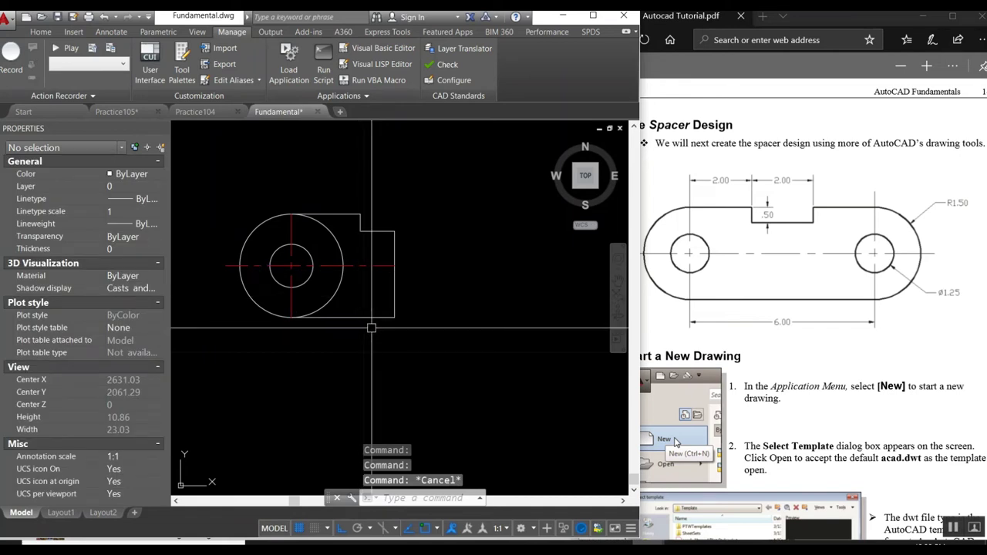
Erase the outline's right end line.
type("e")
key("Return")
left_click(392, 266)
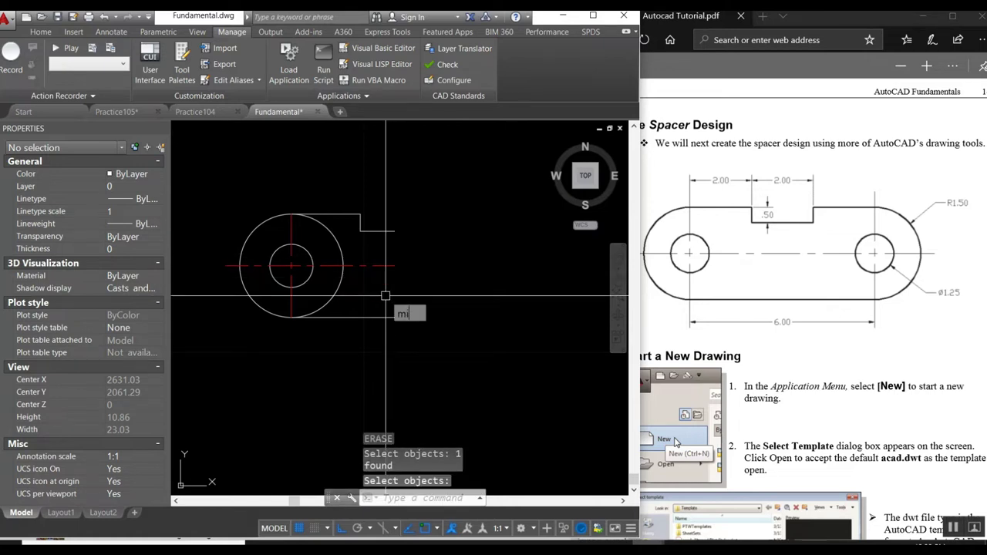
Mirror the left circles, centre lines and outline about a vertical line, keeping the originals.
key("Return")
left_click(212, 180)
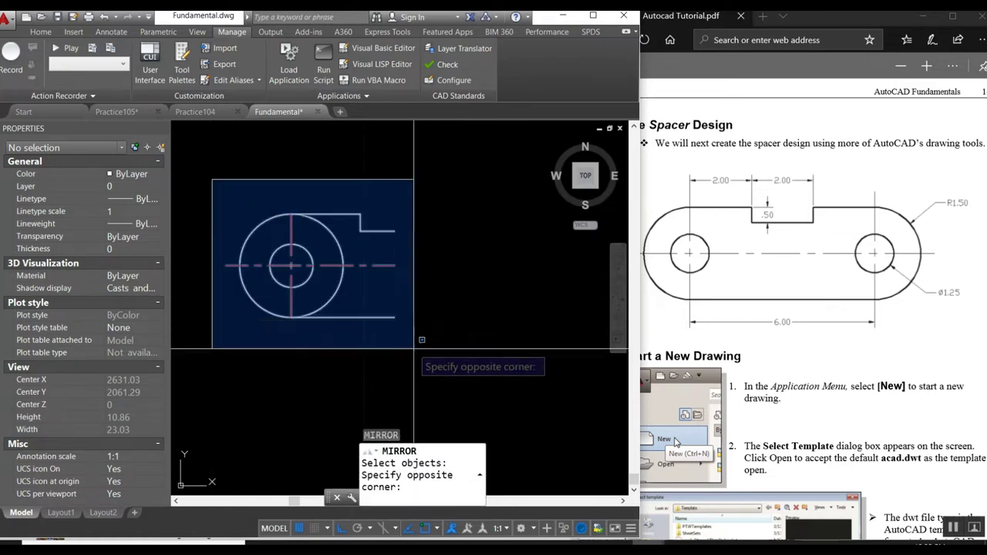
left_click(414, 348)
key("Return")
left_click(395, 316)
left_click(401, 231)
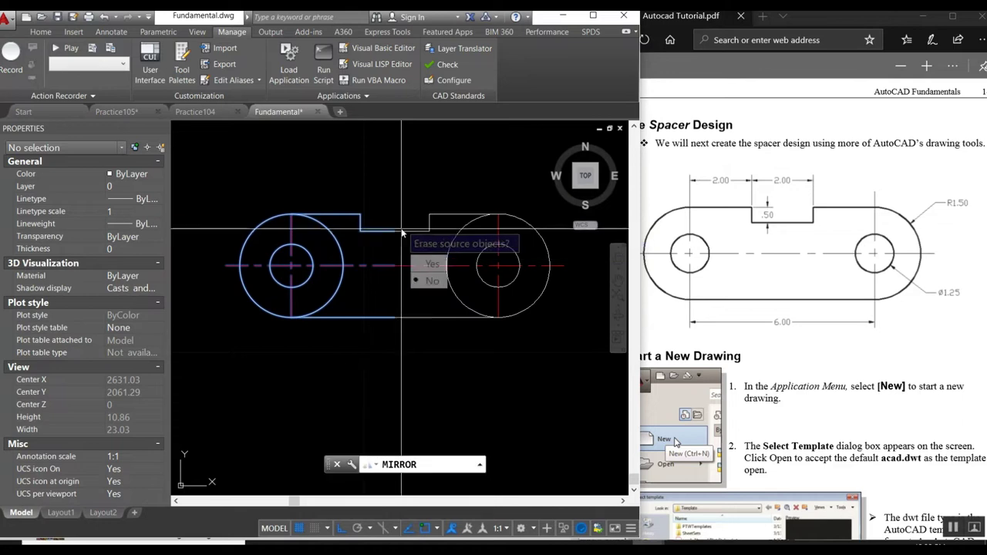
key("Return")
middle_click_drag(392, 292, 392, 295)
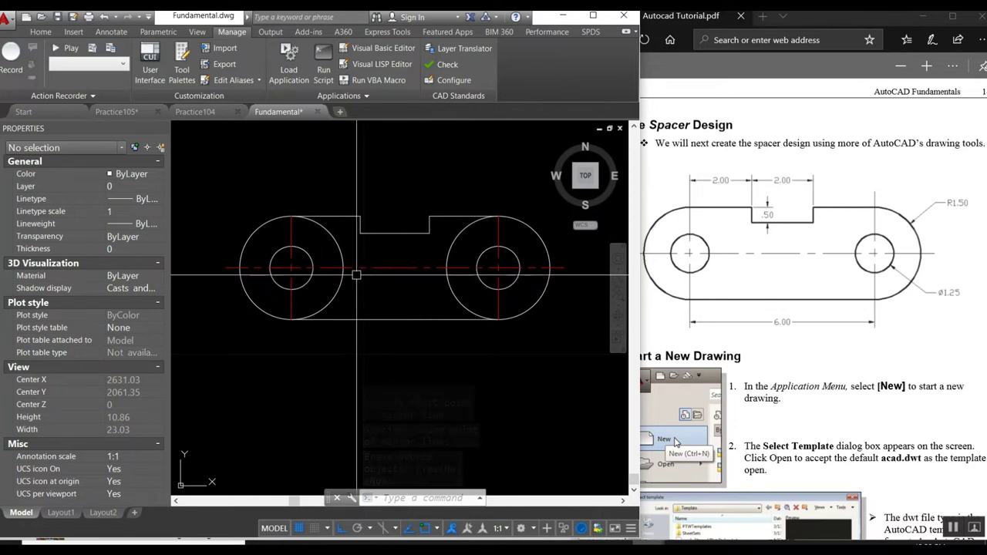
type("MT")
Create a multiline text box at the top left reading 'The'.
key("Return")
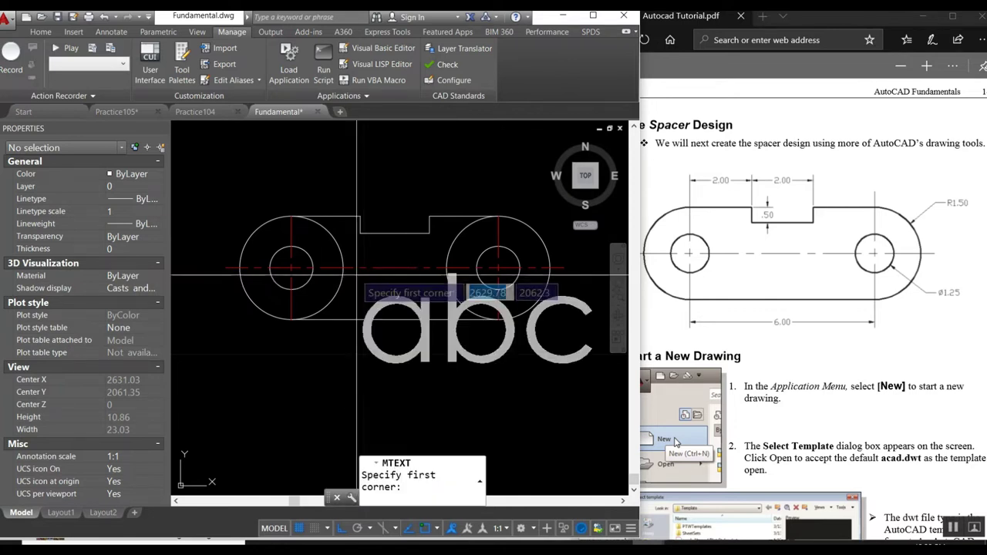
left_click(236, 157)
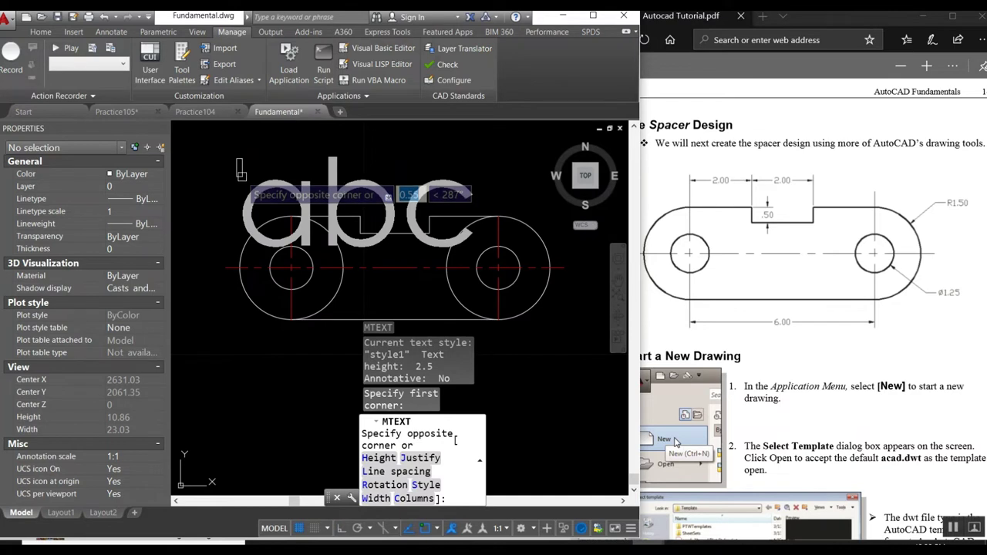
left_click(271, 181)
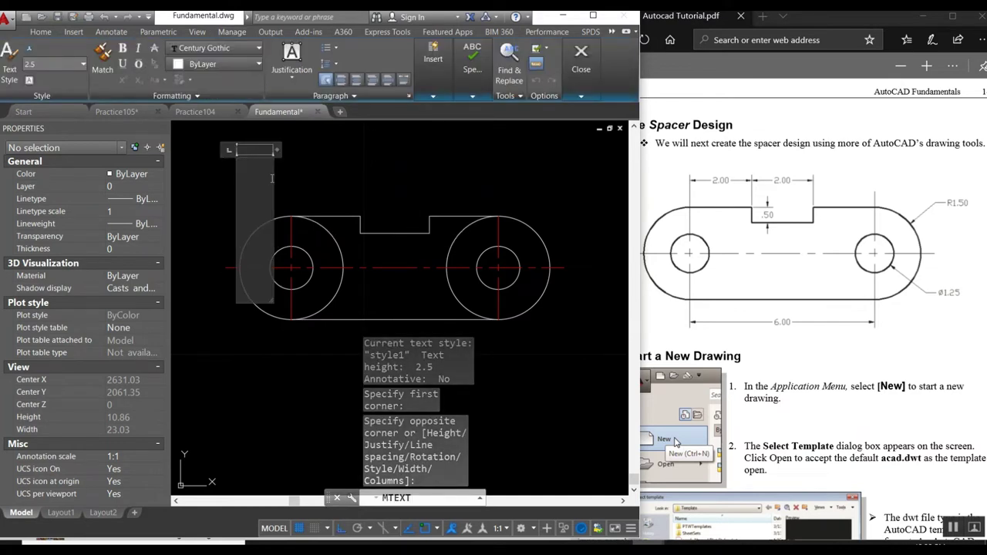
type("The")
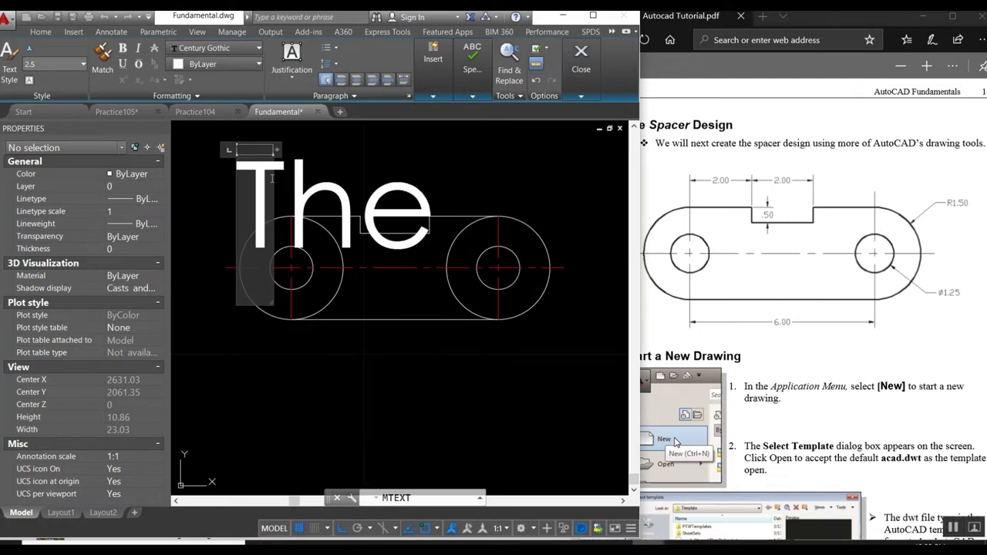
type(" S")
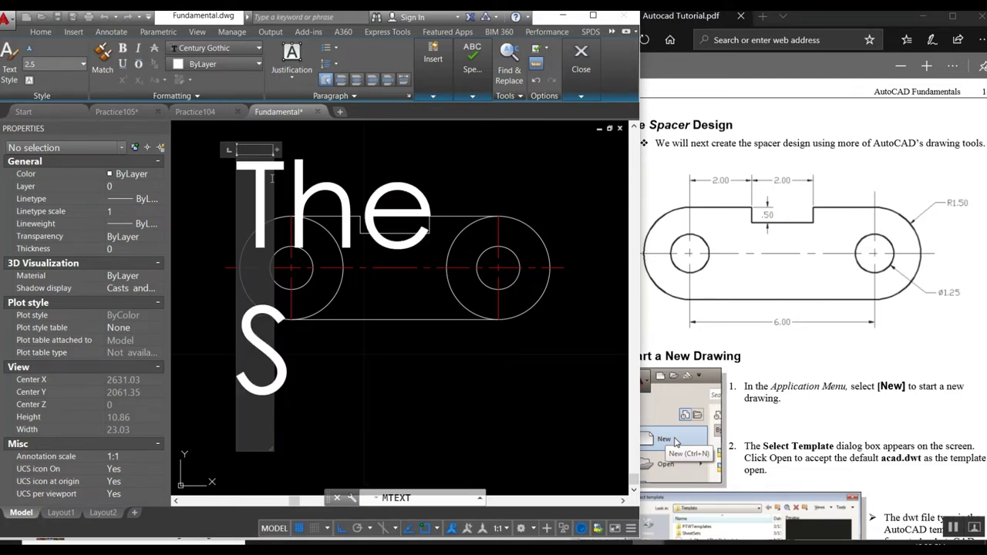
key("BackSpace")
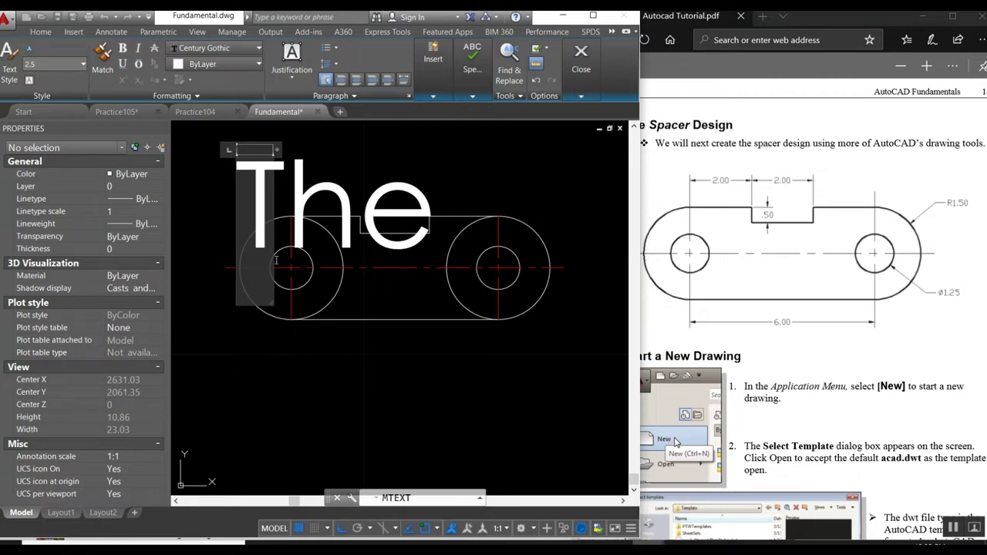
left_click_drag(269, 302, 527, 316)
left_click(492, 328)
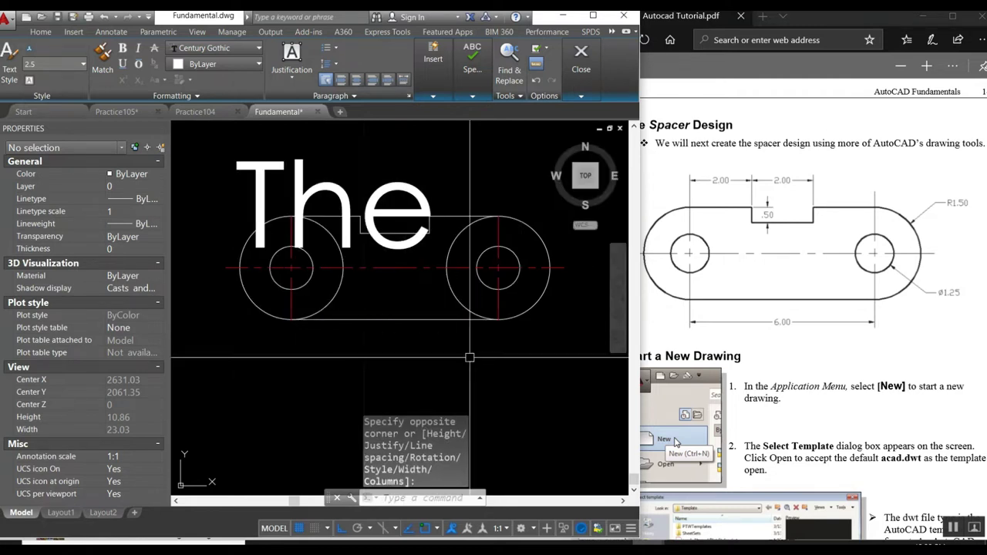
left_click(345, 219)
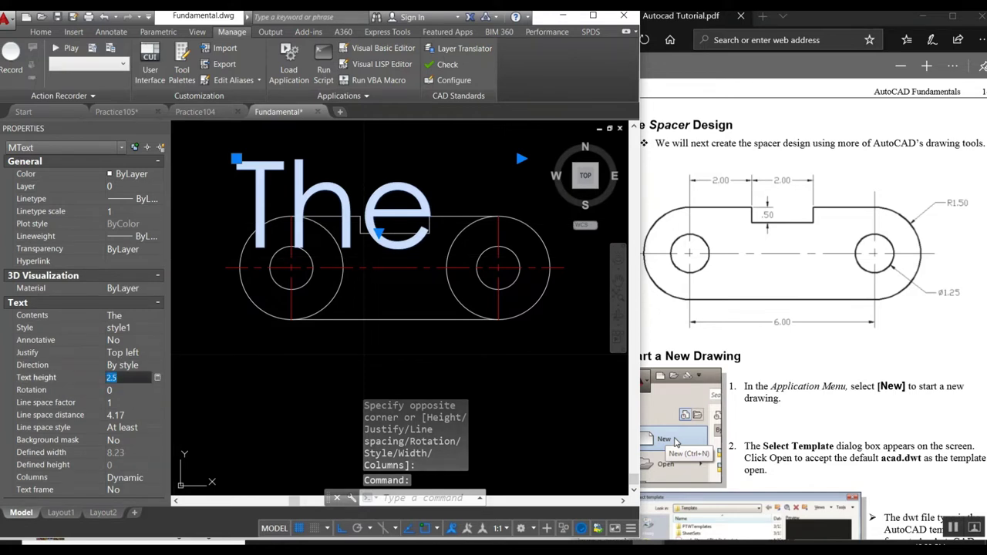
Set the title text height to 0.7.
type("1")
key("Tab")
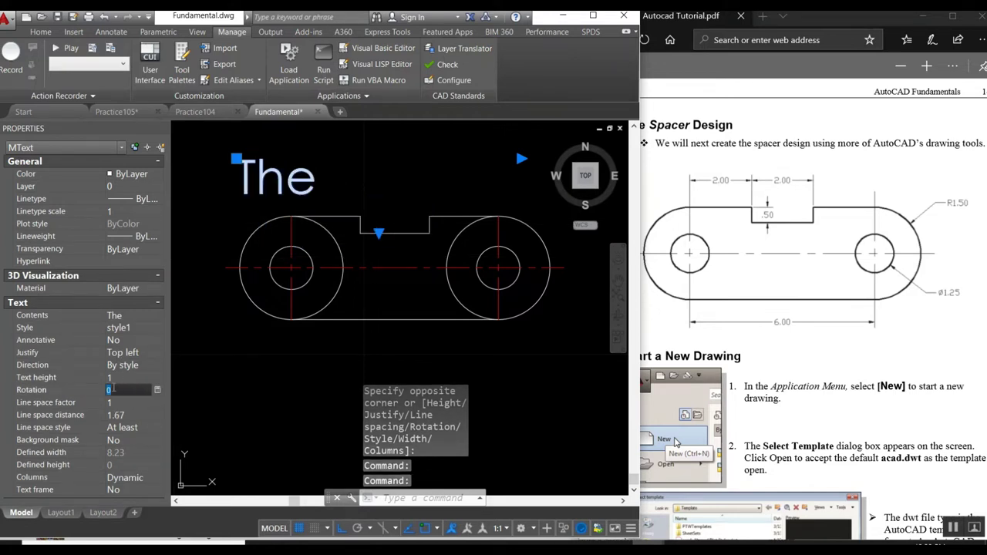
type("0.7")
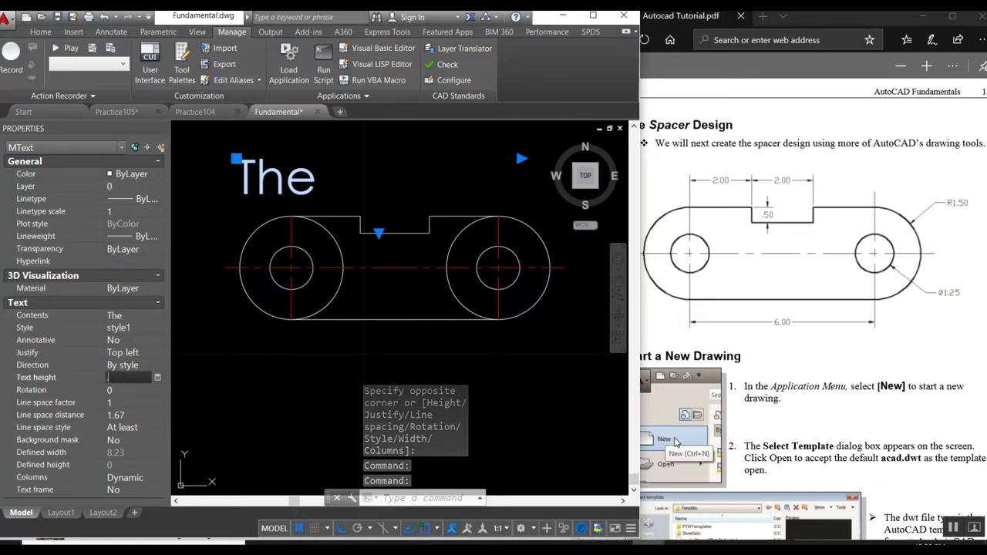
key("Tab")
key("Escape")
Edit the title to read 'The Spacer Design' on a single line.
left_click(282, 171)
double_click(284, 176)
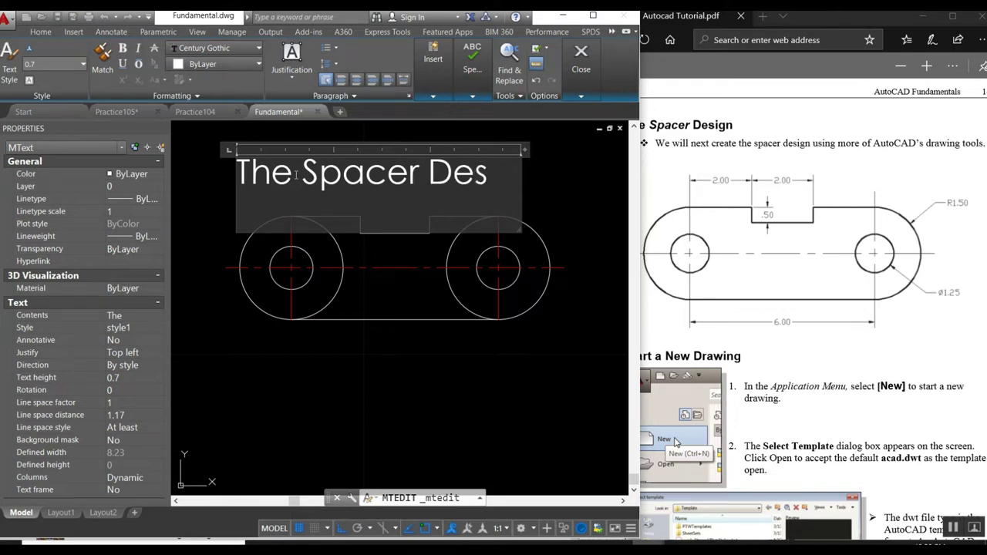
type("ign")
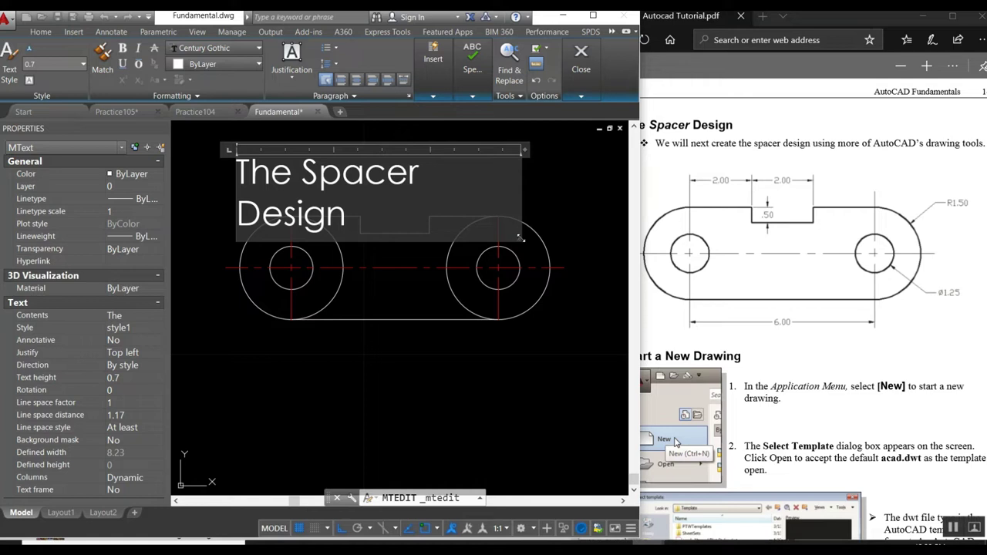
left_click_drag(520, 238, 574, 212)
key("Escape")
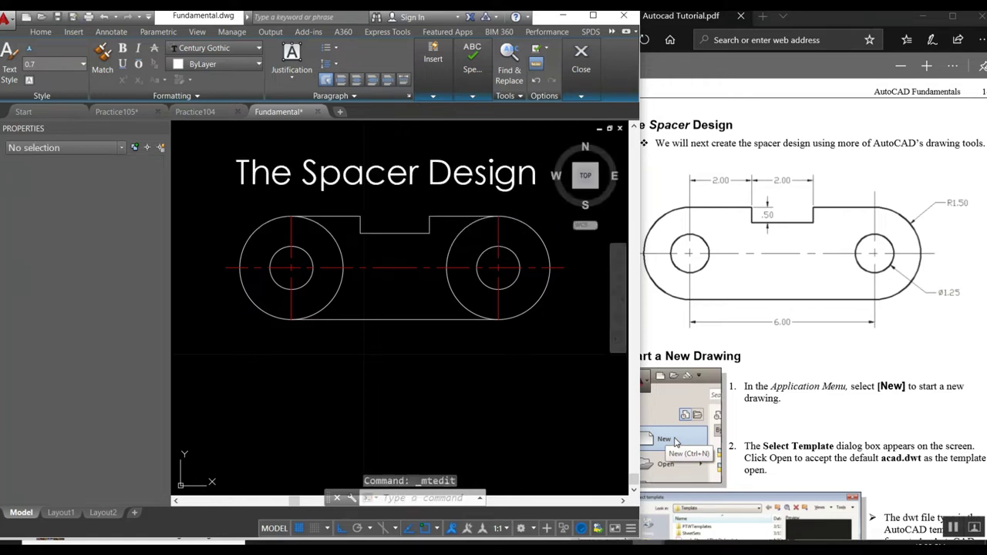
Move the title and spacer geometry lower down.
type("m")
key("Return")
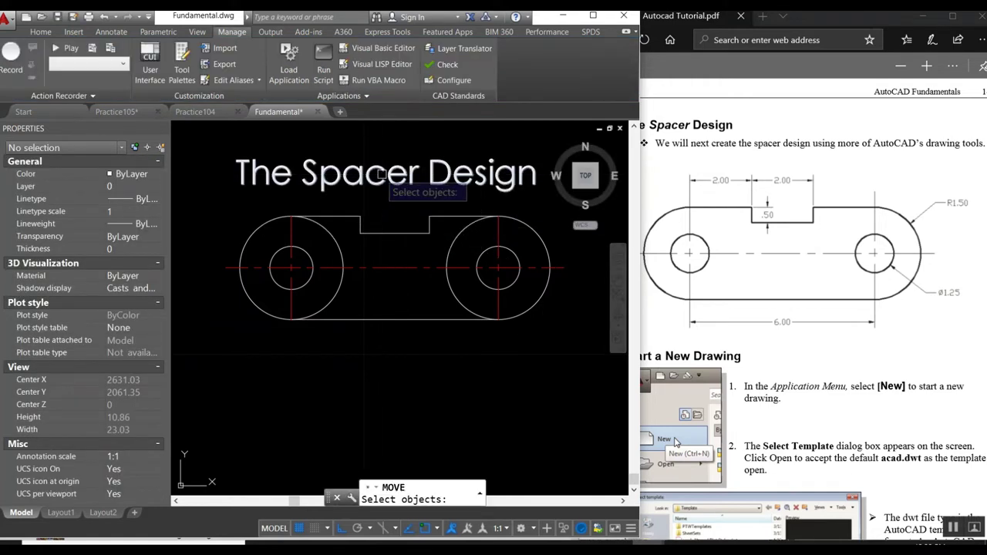
left_click(386, 173)
left_click(195, 195)
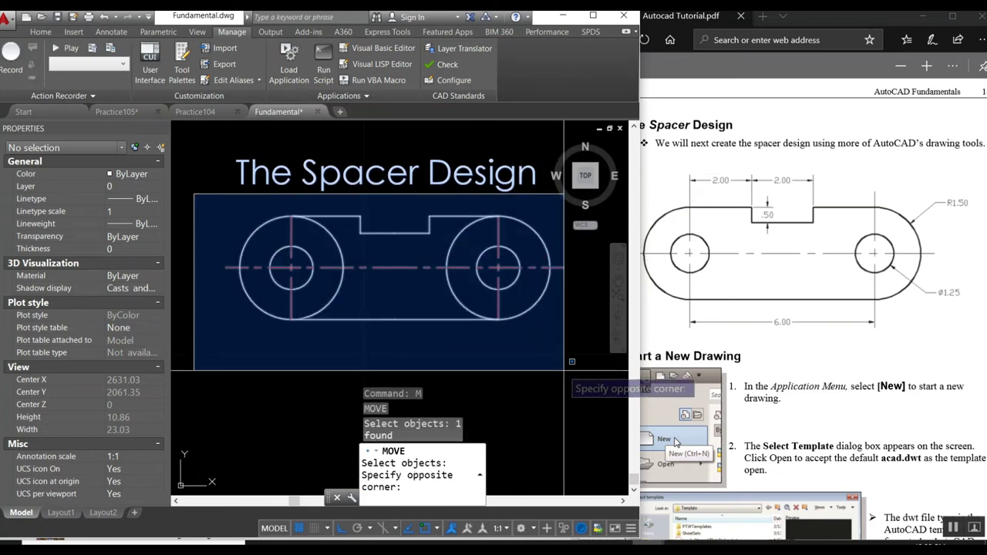
left_click(582, 325)
key("Return")
left_click(461, 346)
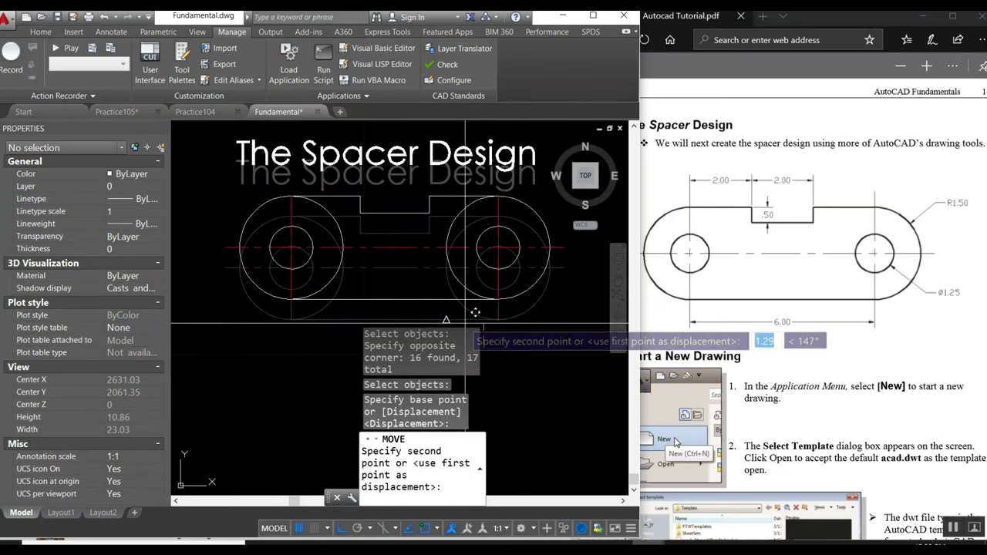
left_click(467, 391)
Move the title back up, higher above the spacer.
type("m")
key("Return")
left_click(339, 220)
key("Return")
left_click(315, 236)
left_click(315, 202)
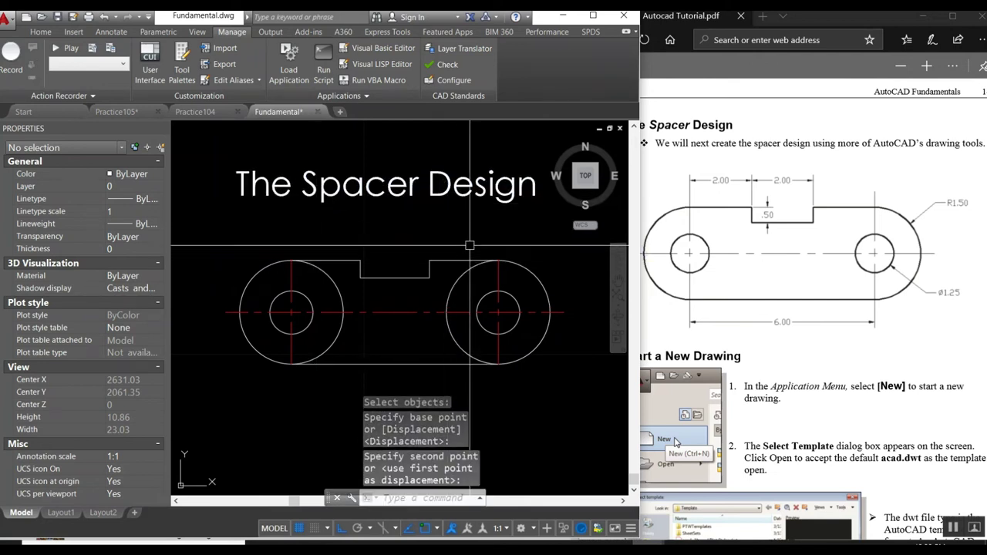
Trim away the inner halves of both outer end circles.
type("tr")
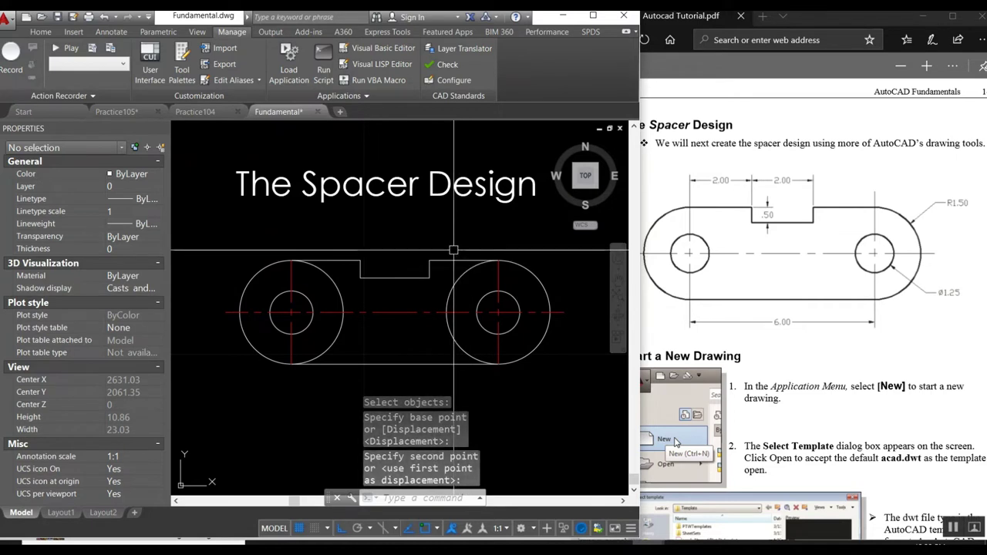
key("Return")
key("Return")
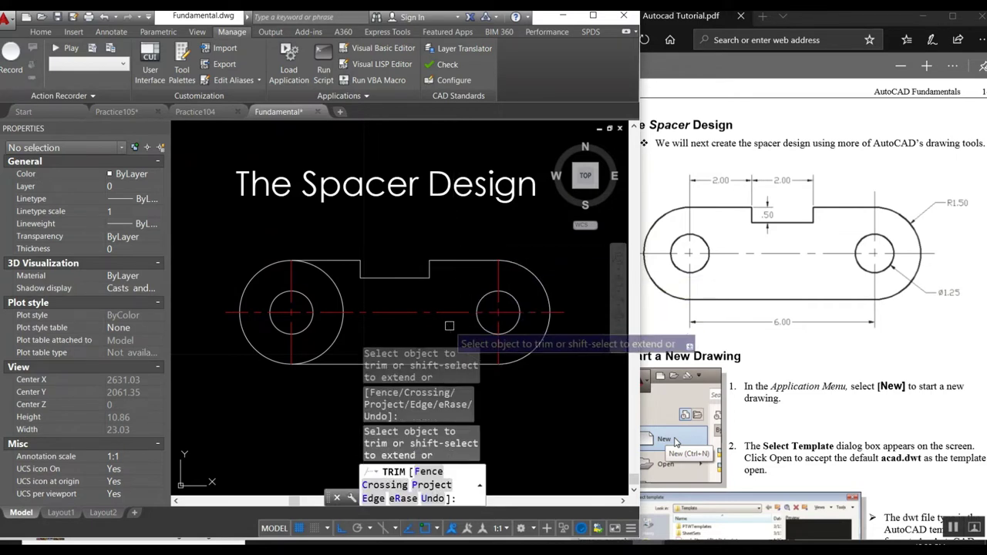
left_click(342, 292)
left_click(450, 293)
key("Return")
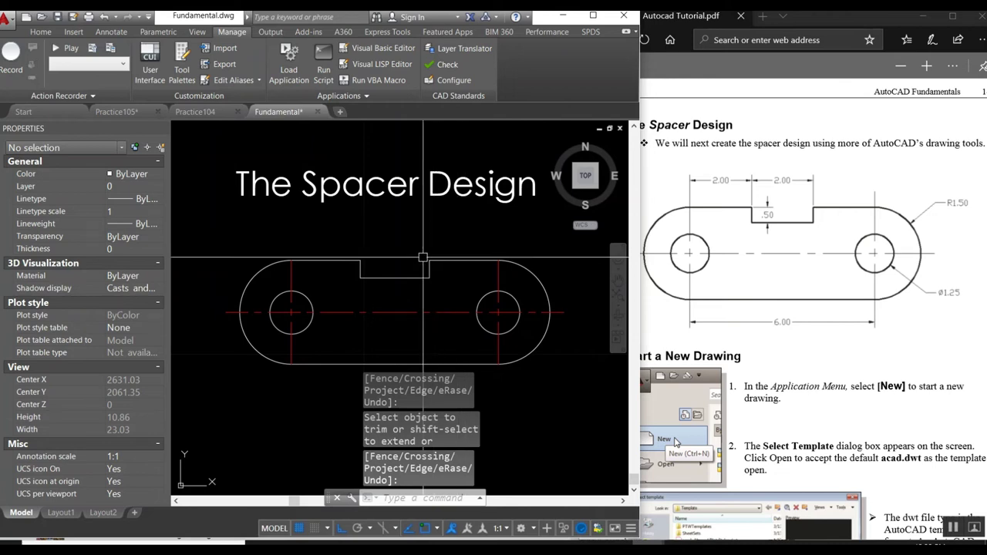
Add a linear 2 dimension from the left centre to the notch corner, above the spacer.
type("Dli")
key("Return")
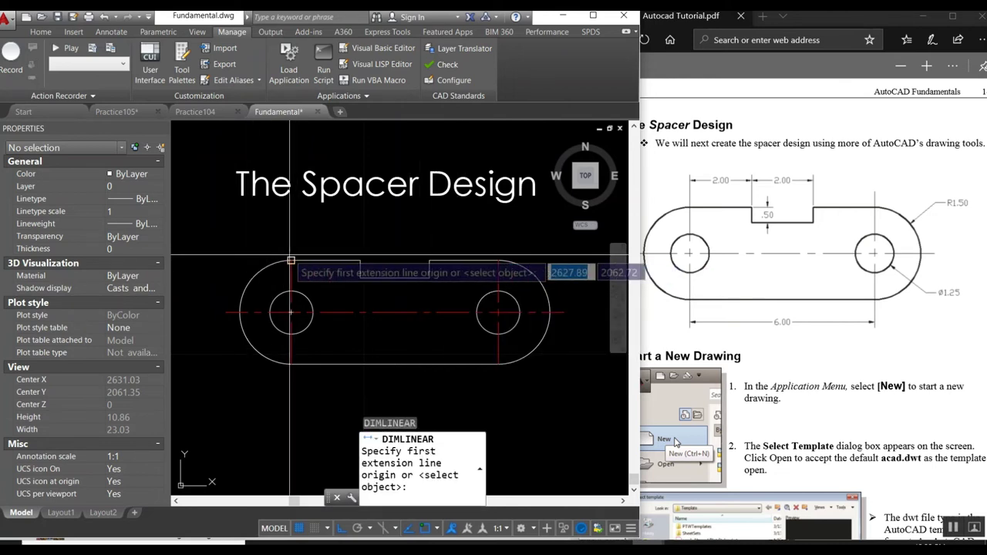
left_click(291, 313)
left_click(360, 261)
left_click(339, 233)
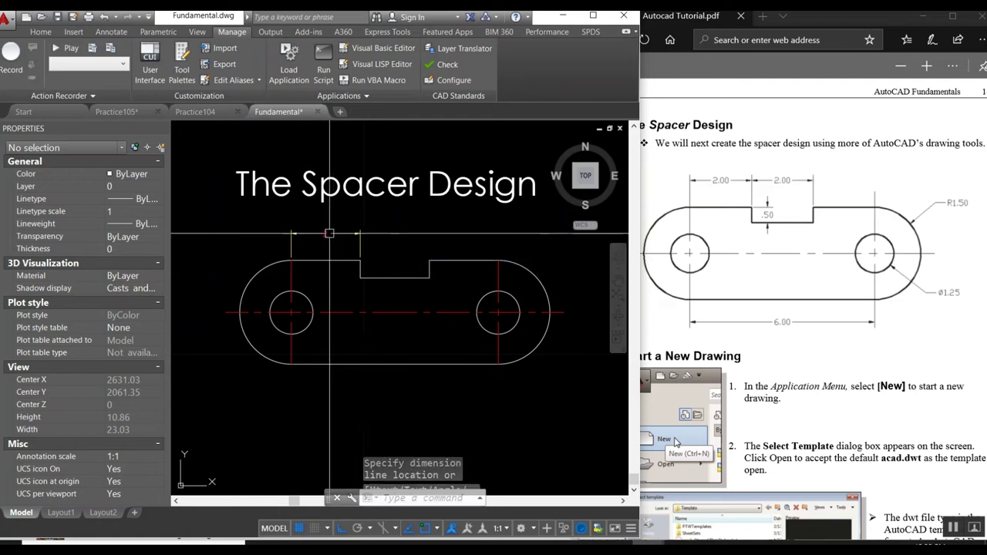
key("Return")
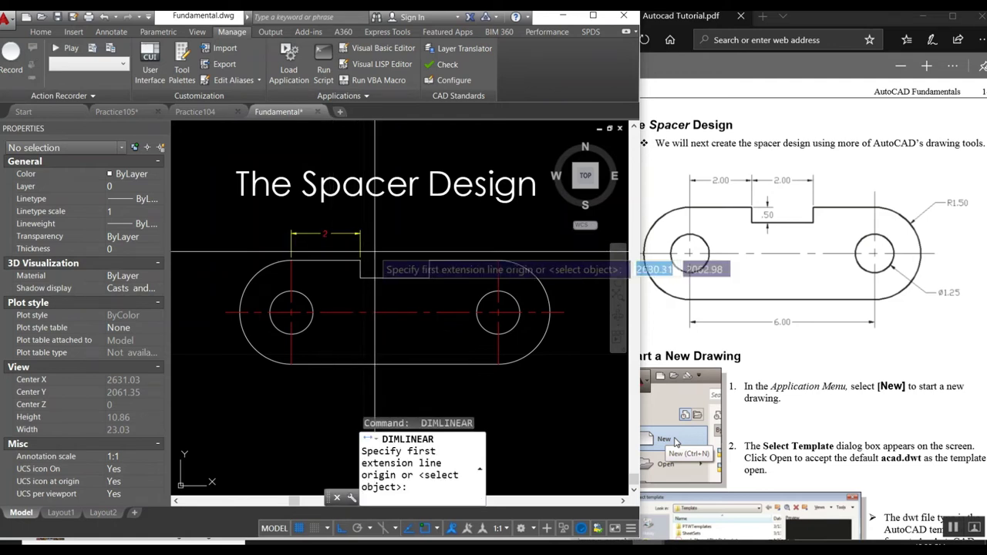
key("Escape")
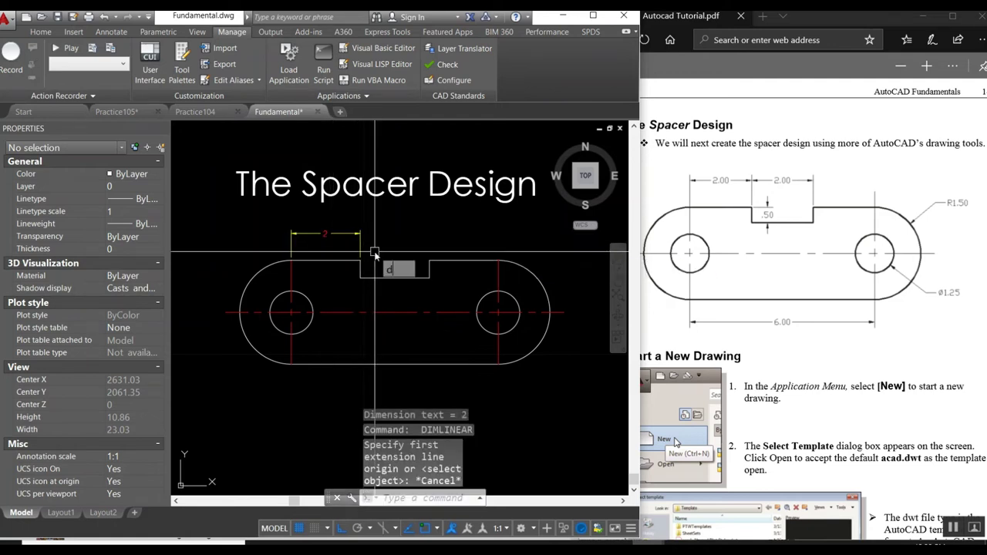
Continue the chain with a second 2 dimension to the next notch corner.
type("l")
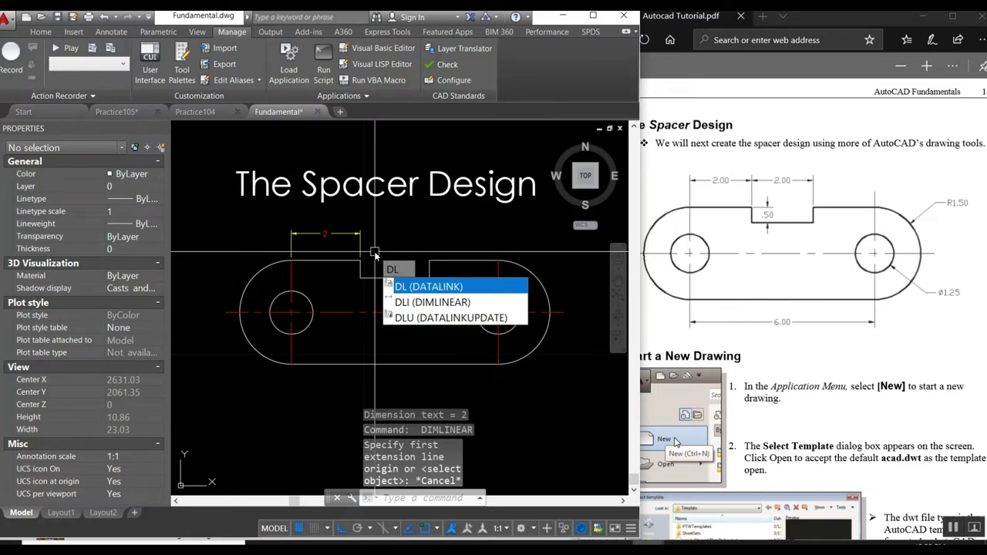
key("BackSpace")
type("imc")
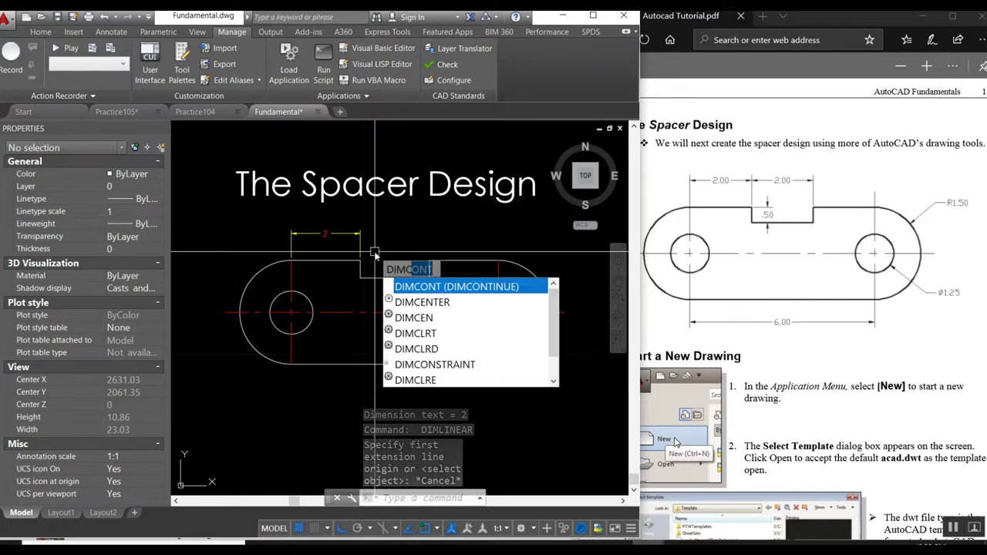
key("Return")
left_click(430, 260)
key("Return")
type("dli")
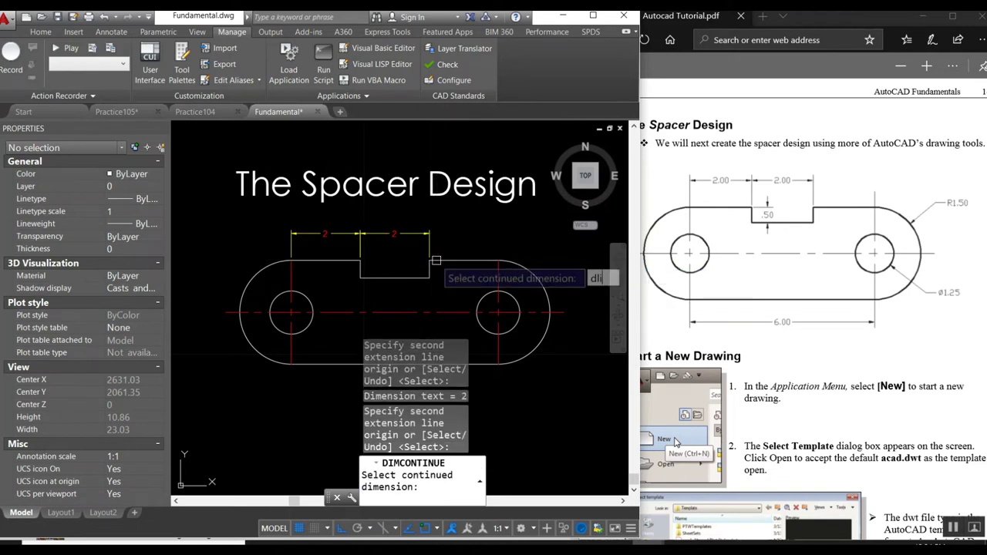
key("Return")
key("Escape")
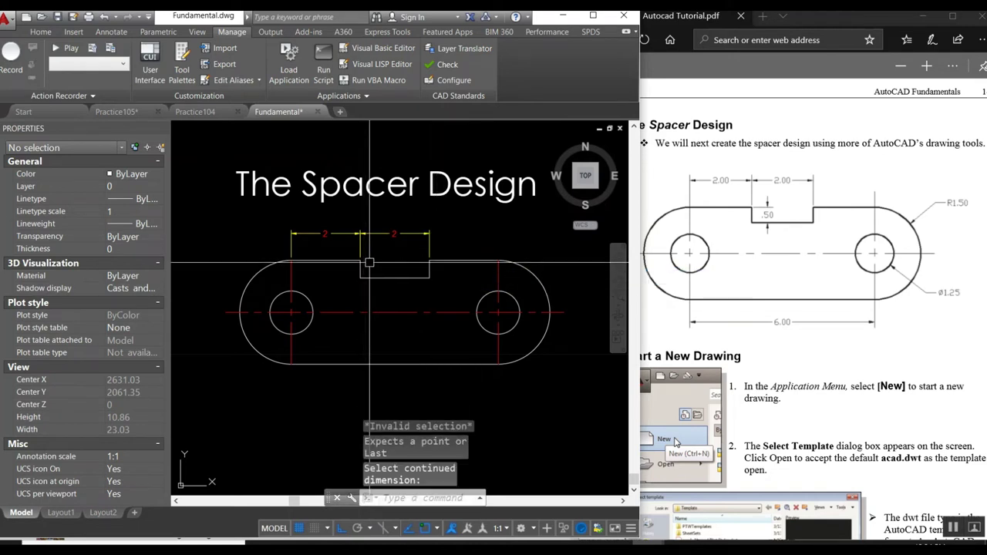
Dimension the 0.5 notch depth.
type("dli")
key("Return")
left_click(360, 261)
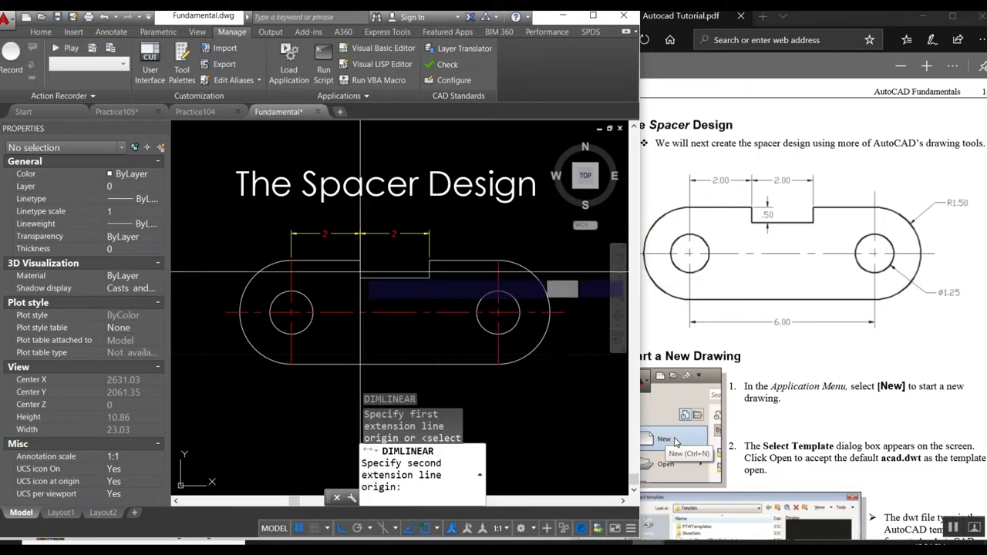
left_click(360, 277)
left_click(375, 269)
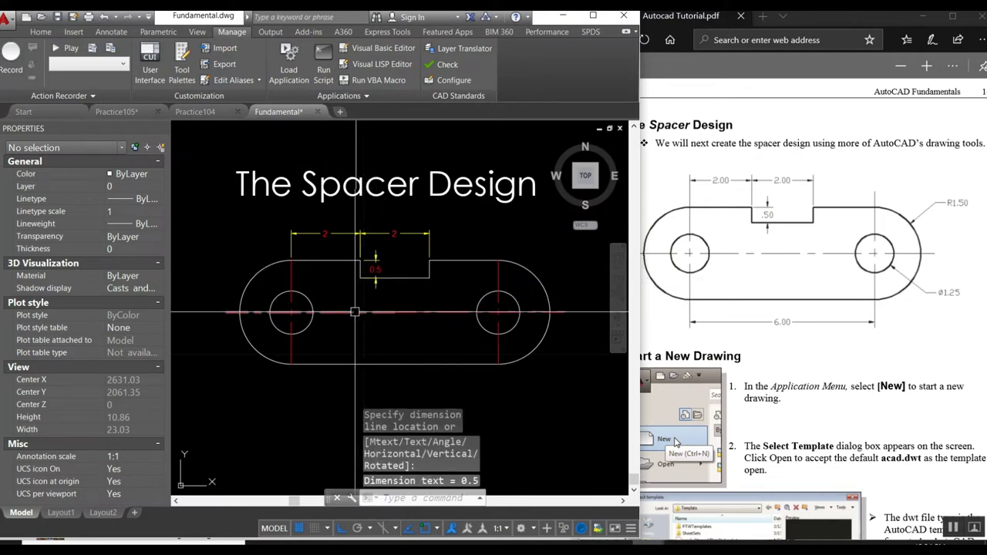
Dimension the 6 distance between the two hole centres below the spacer.
key("Return")
left_click(290, 311)
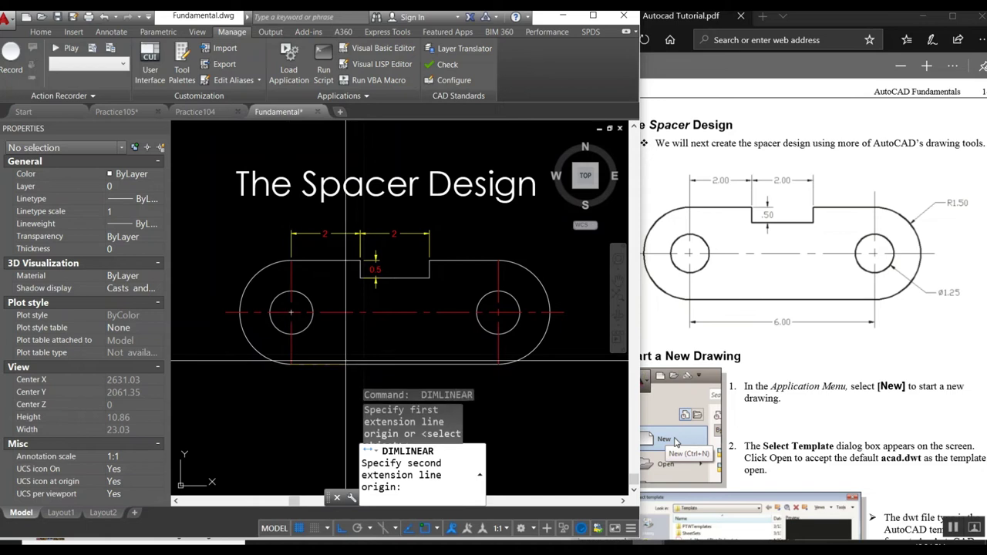
left_click(498, 312)
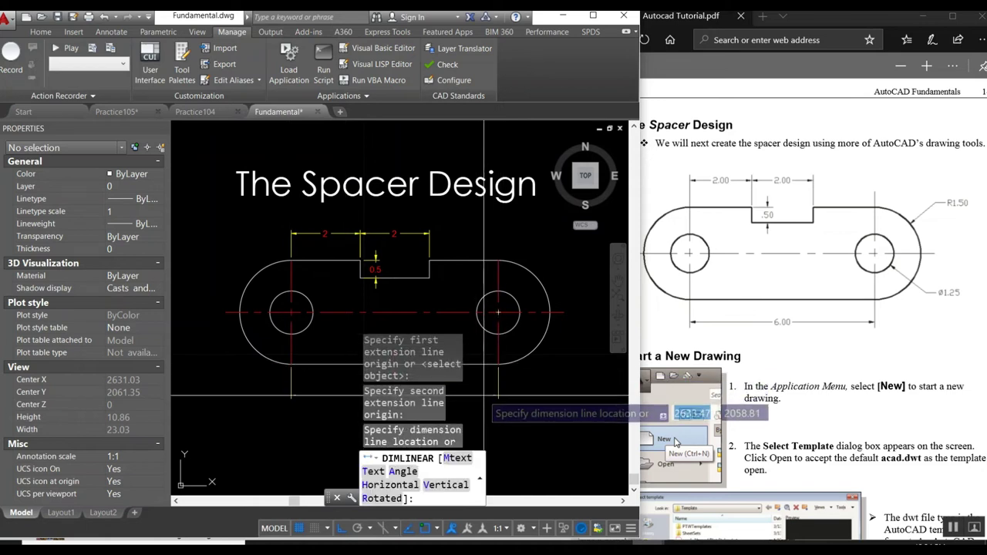
left_click(484, 394)
type("drad")
key("Return")
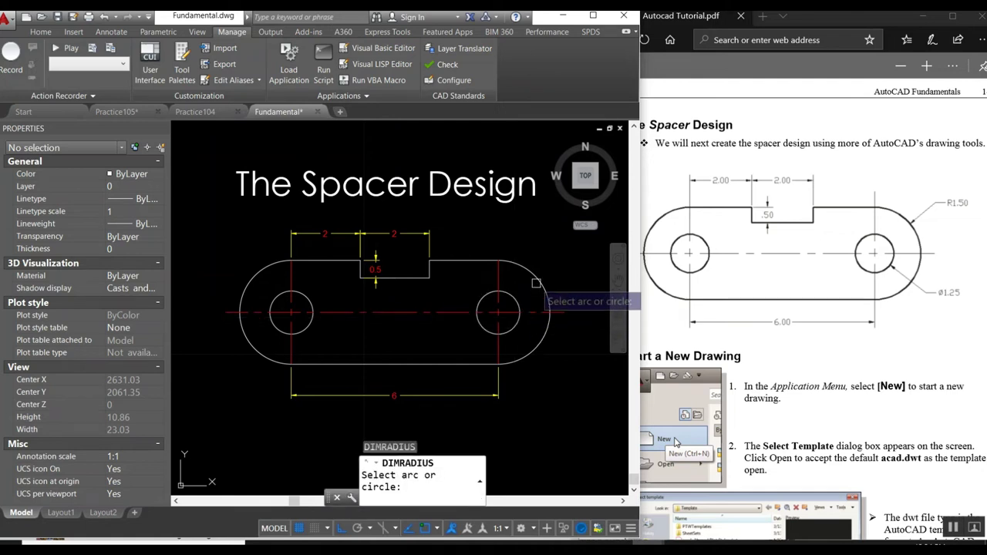
Place an R1.5 radius on the right rounded end and Ø1.25 on the right hole.
left_click(516, 305)
left_click(567, 261)
type("d")
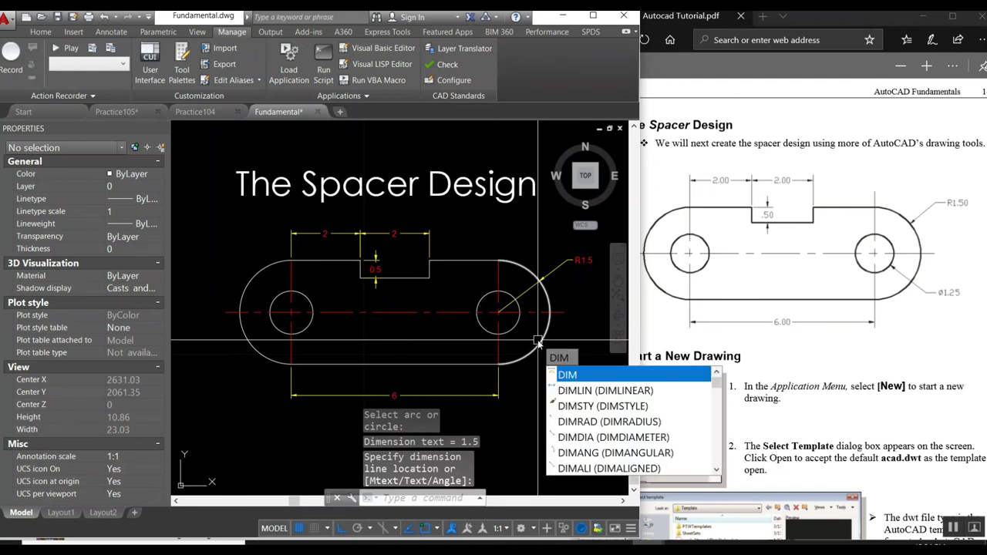
type("d")
key("Return")
left_click(537, 339)
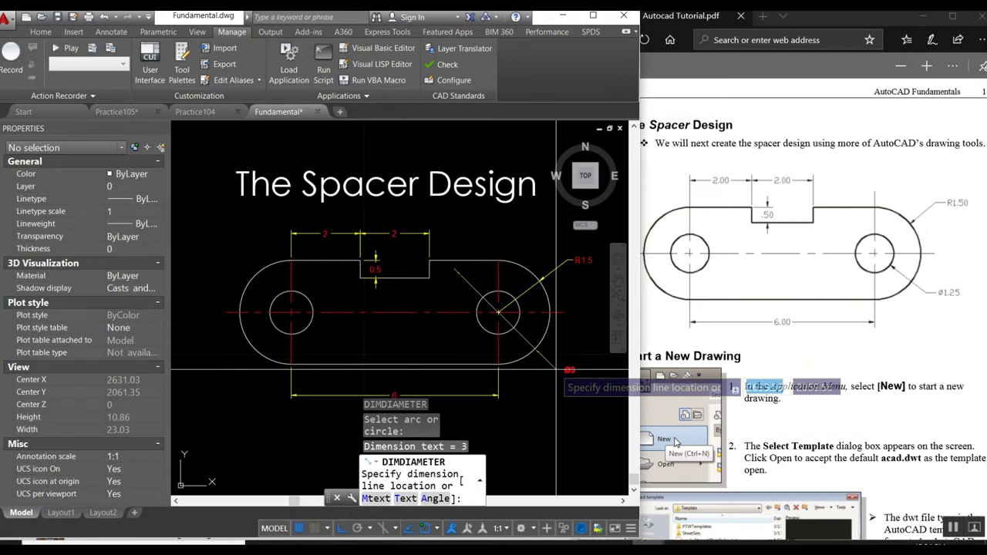
key("Escape")
key("Return")
left_click(513, 327)
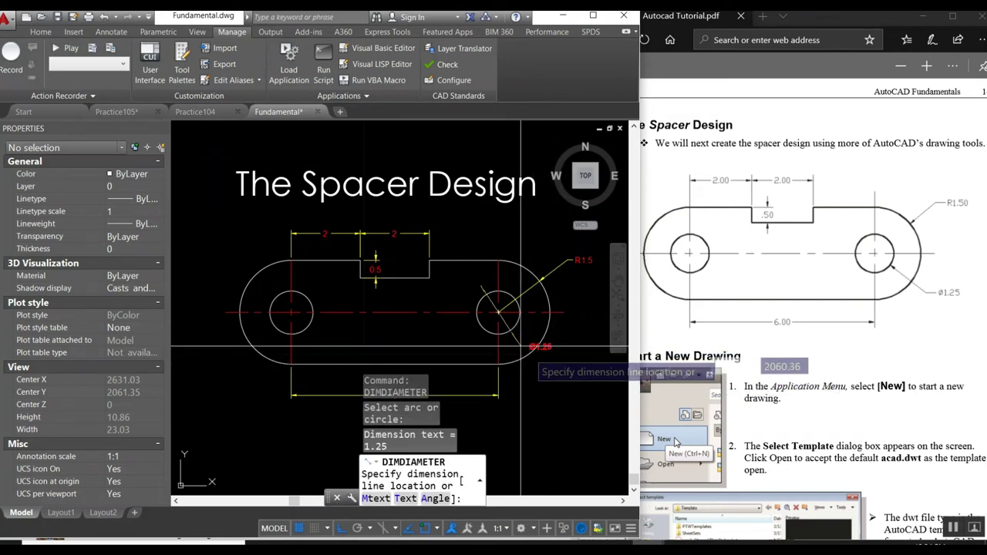
left_click(568, 368)
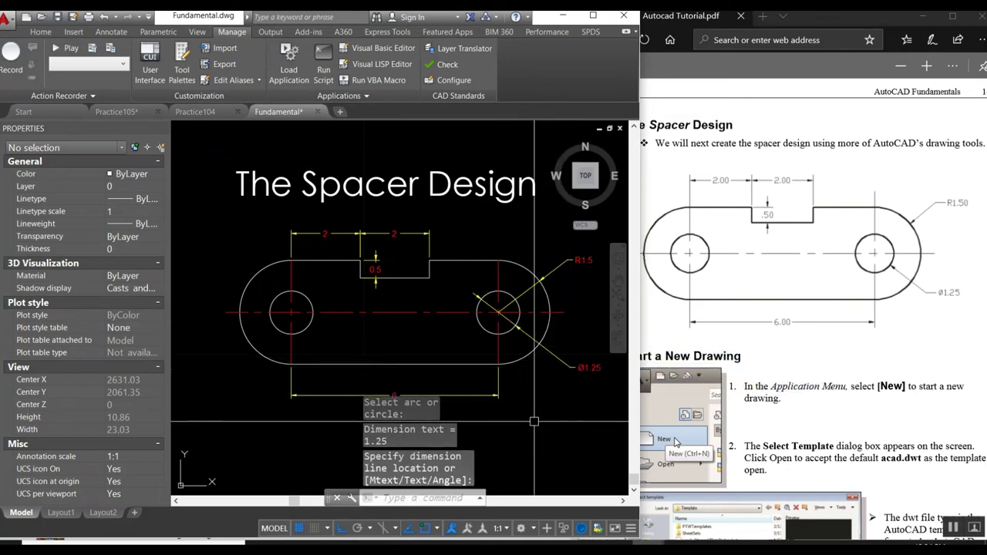
Pan the view and select the left top 2 dimension.
middle_click_drag(543, 408, 515, 403)
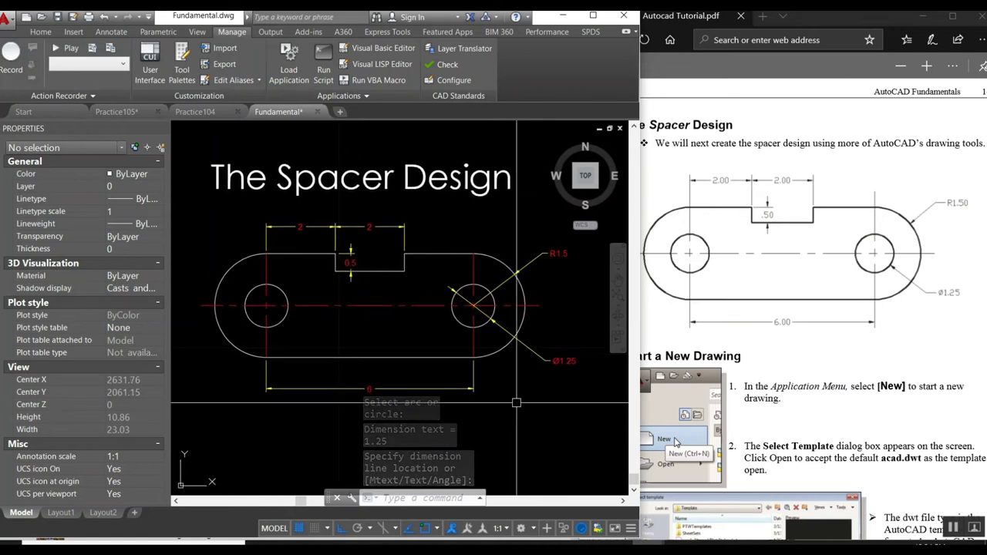
left_click(310, 225)
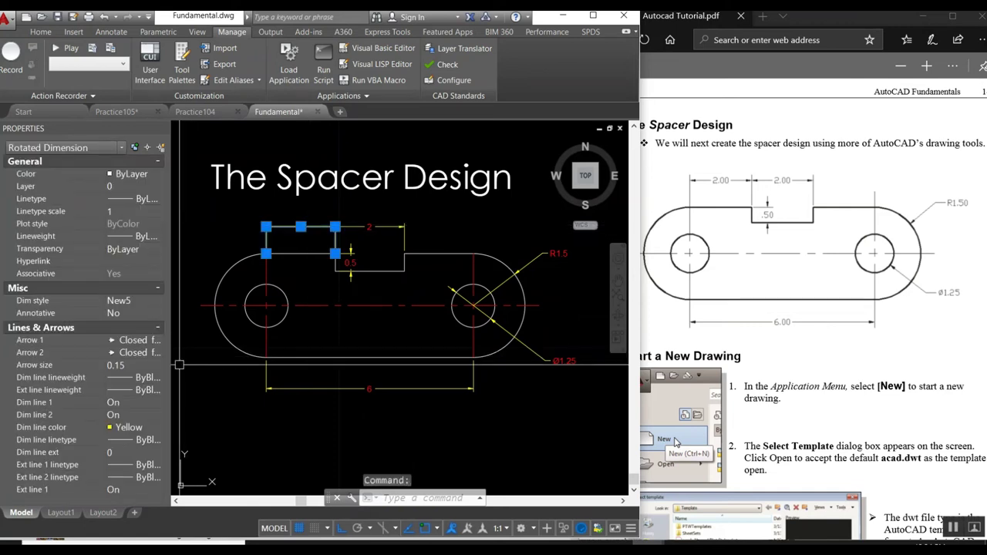
scroll(120, 429, "down", 5)
Keep the left top 2 dimension's precision at 0.00 and review its leading-zero suppression choices.
scroll(120, 417, "down", 2)
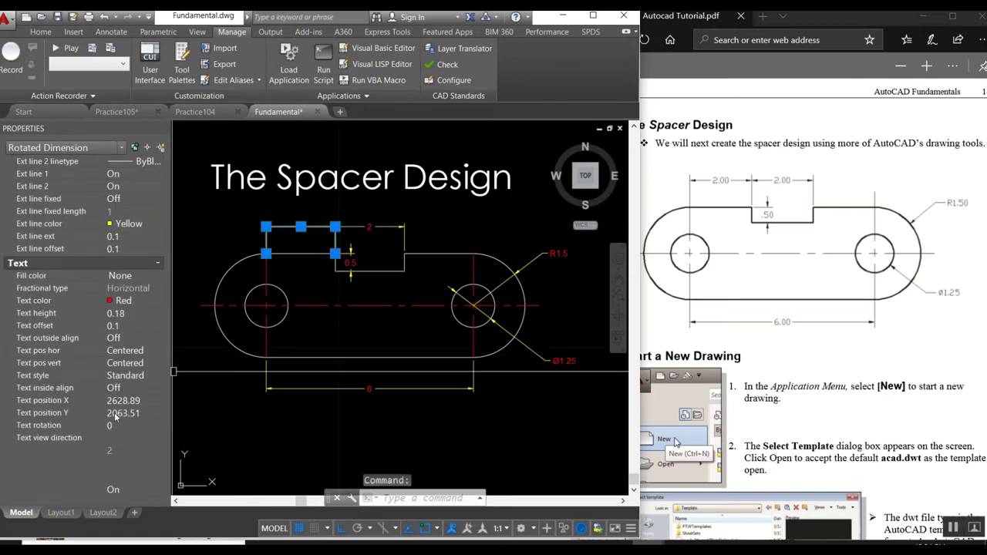
scroll(109, 411, "down", 3)
scroll(104, 409, "down", 3)
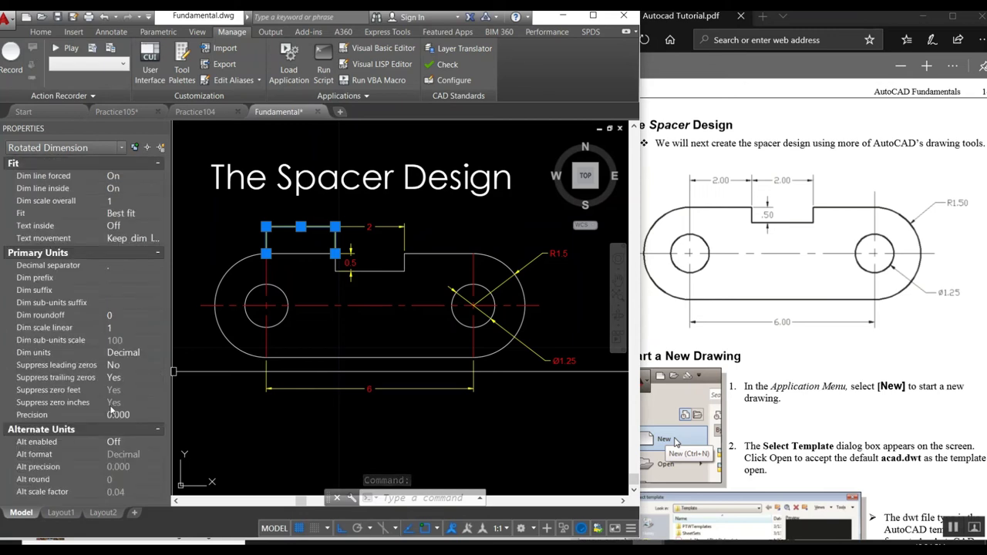
left_click(124, 414)
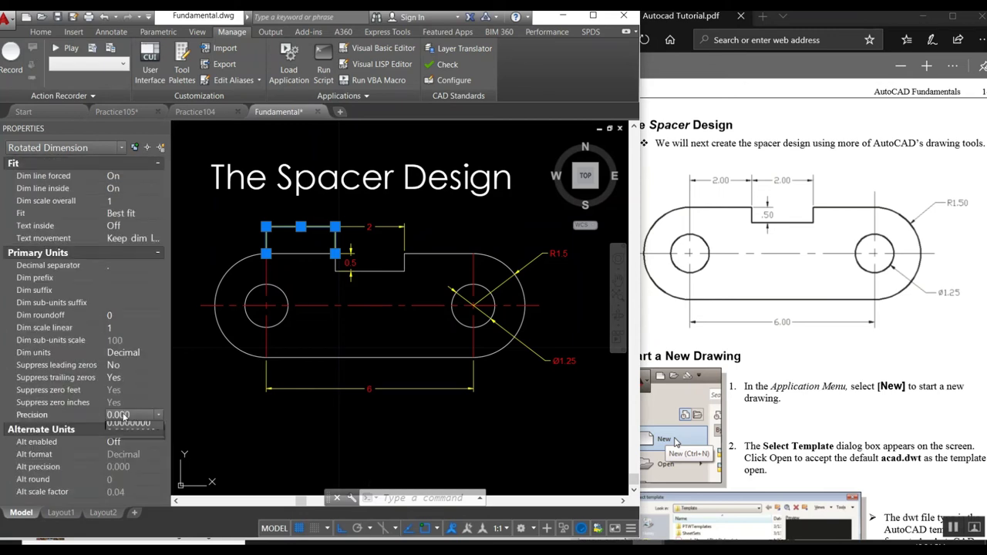
left_click(123, 414)
left_click(121, 446)
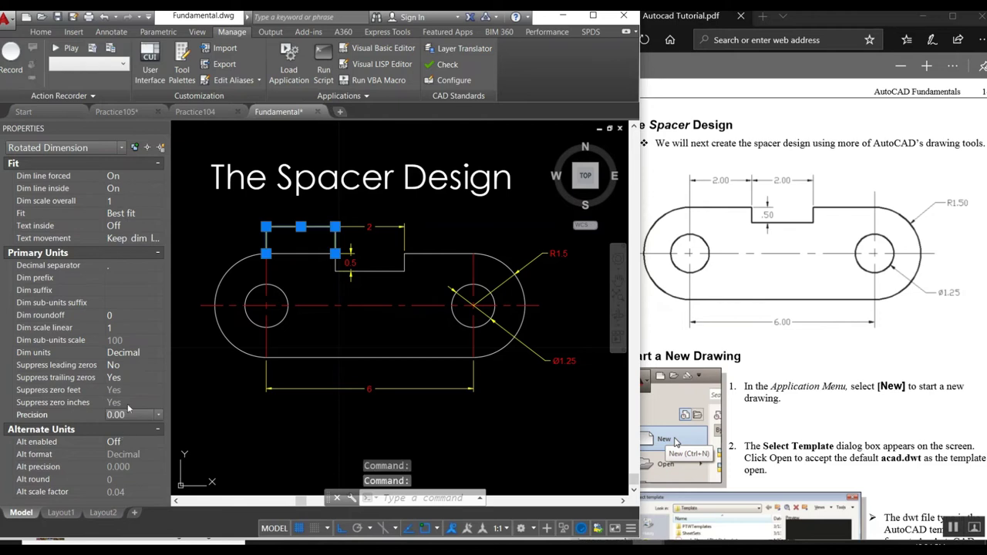
left_click(130, 366)
left_click(132, 365)
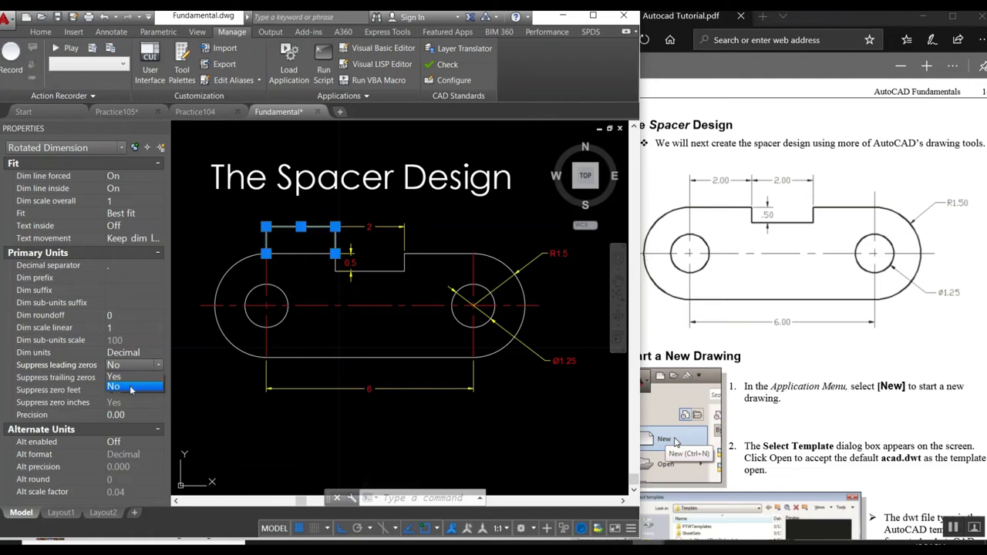
key("Escape")
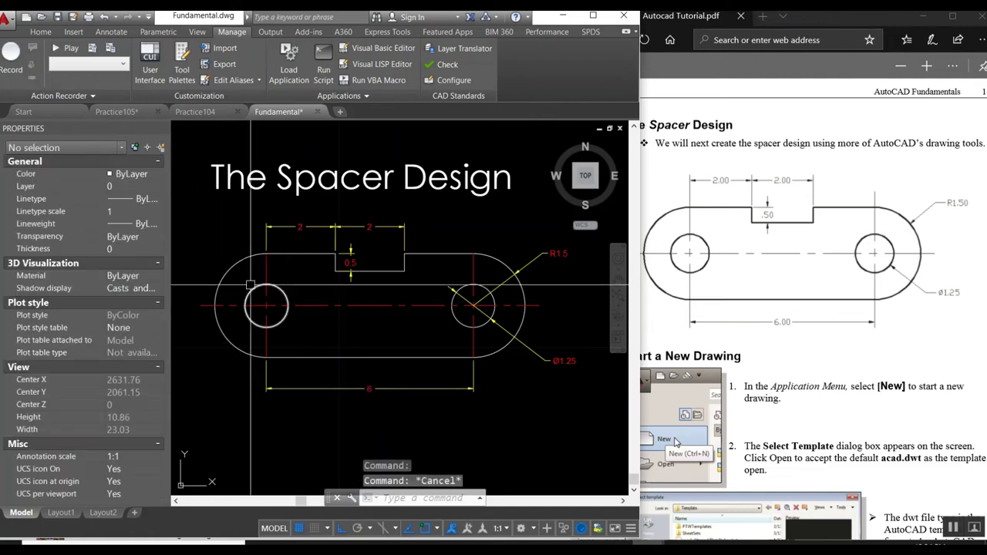
Turn off trailing-zero suppression on the left top 2 dimension so it reads 2.00.
left_click(279, 227)
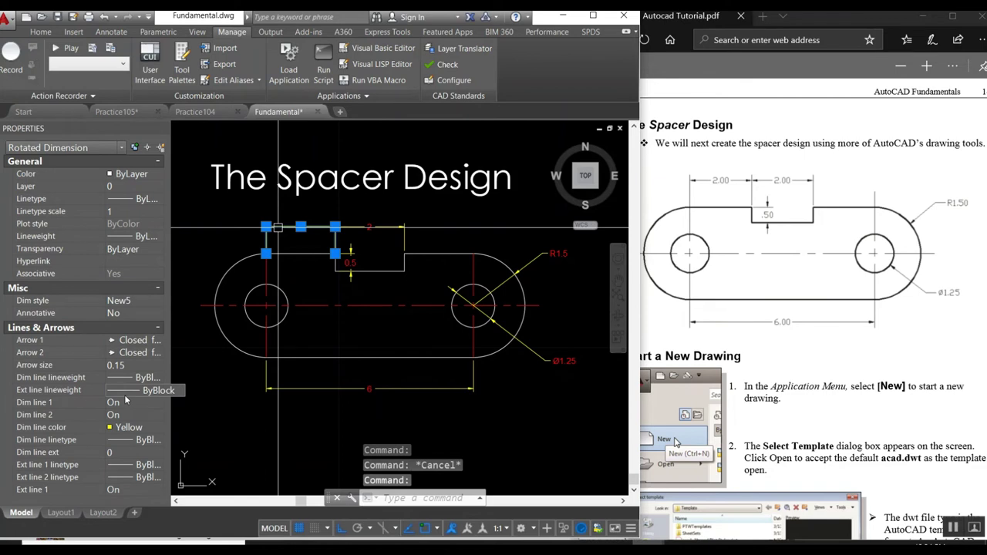
scroll(85, 408, "down", 4)
scroll(83, 408, "down", 4)
scroll(83, 408, "down", 4)
scroll(84, 408, "down", 4)
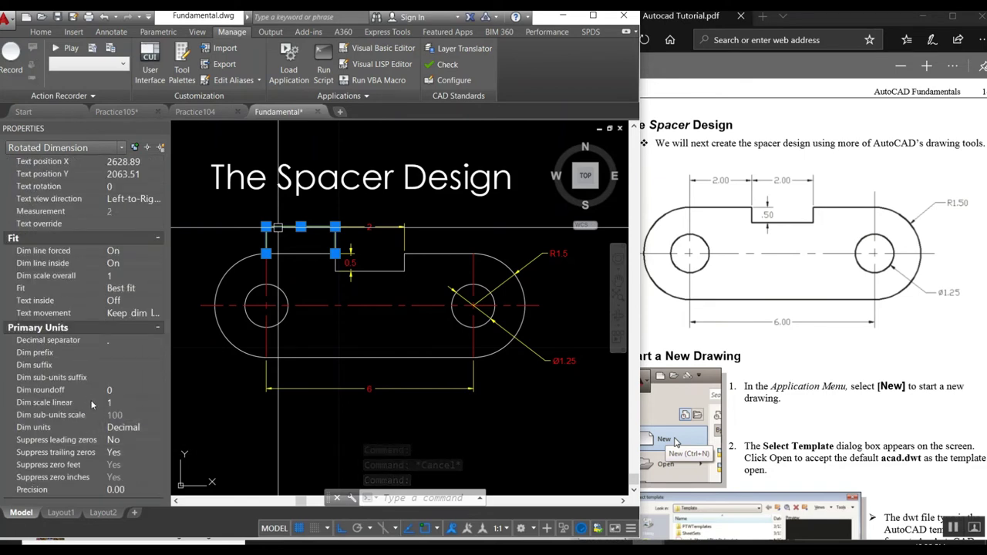
scroll(115, 402, "down", 2)
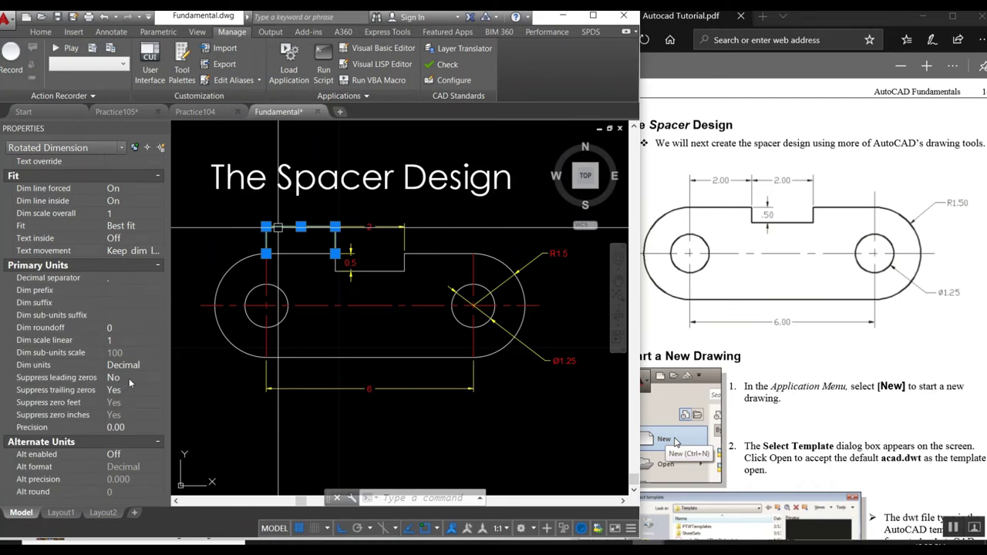
left_click(127, 392)
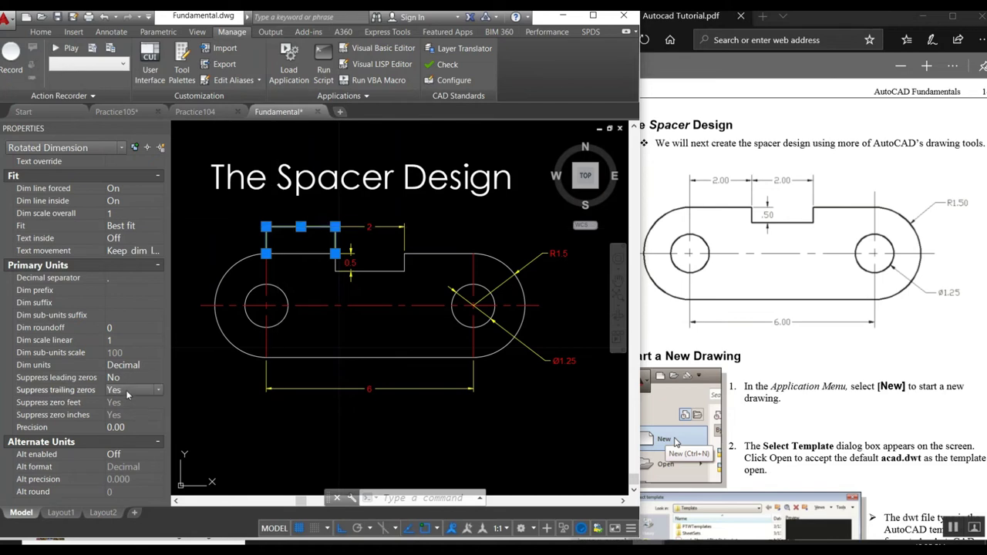
left_click(118, 413)
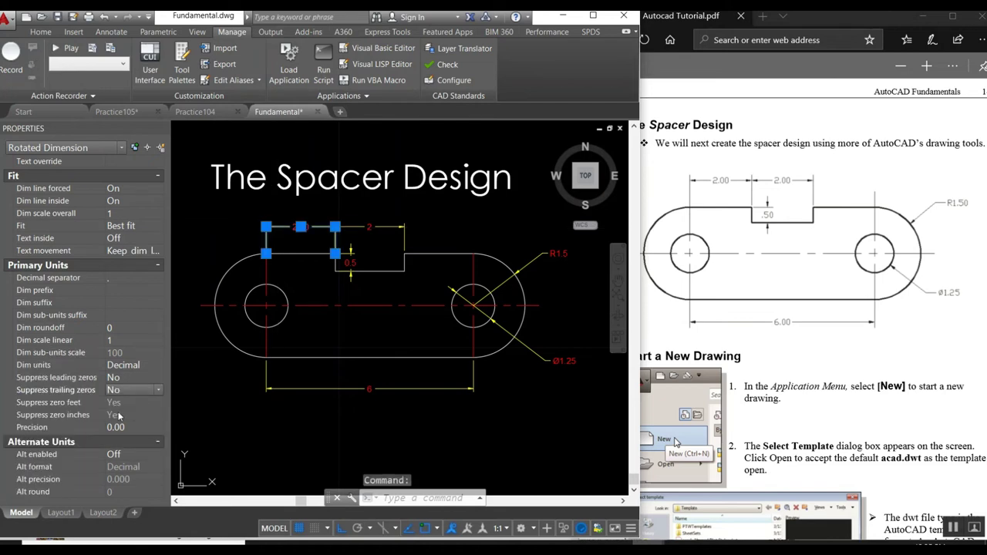
key("Escape")
Use MATCHPROP to copy the left 2.00 dimension's style onto the right 2 dimension.
type("m")
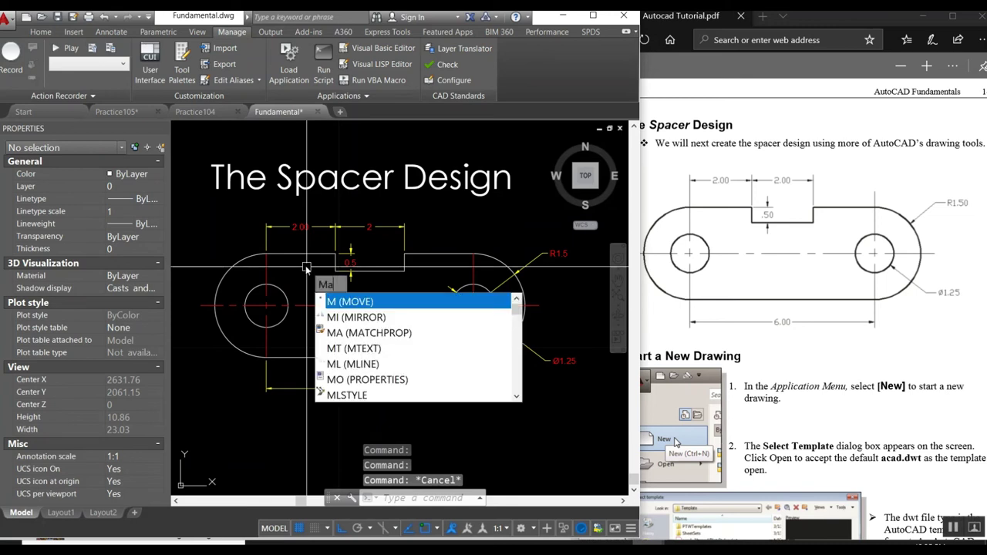
type("a")
key("Return")
left_click(332, 225)
left_click(369, 227)
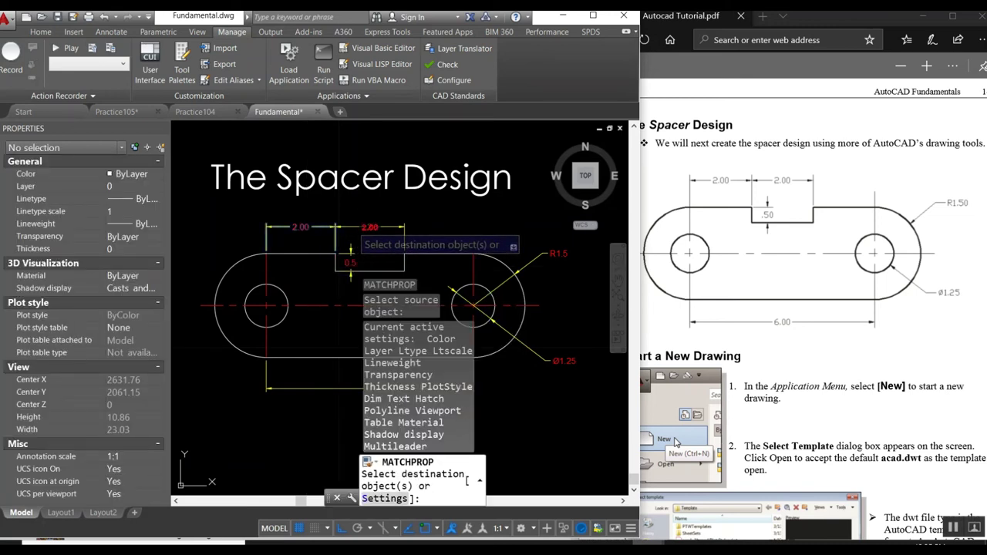
key("Escape")
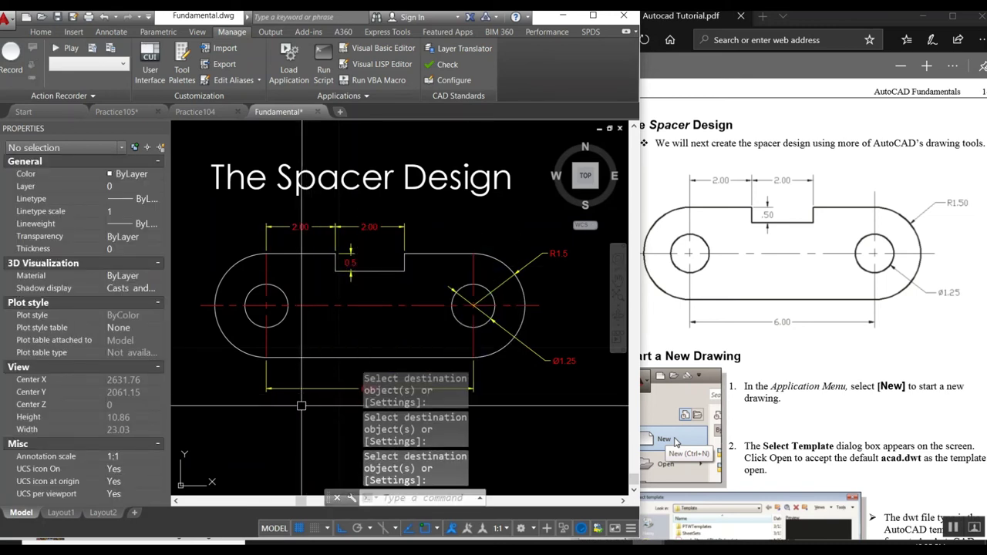
middle_click_drag(297, 421, 298, 412)
scroll(291, 426, "up", 2)
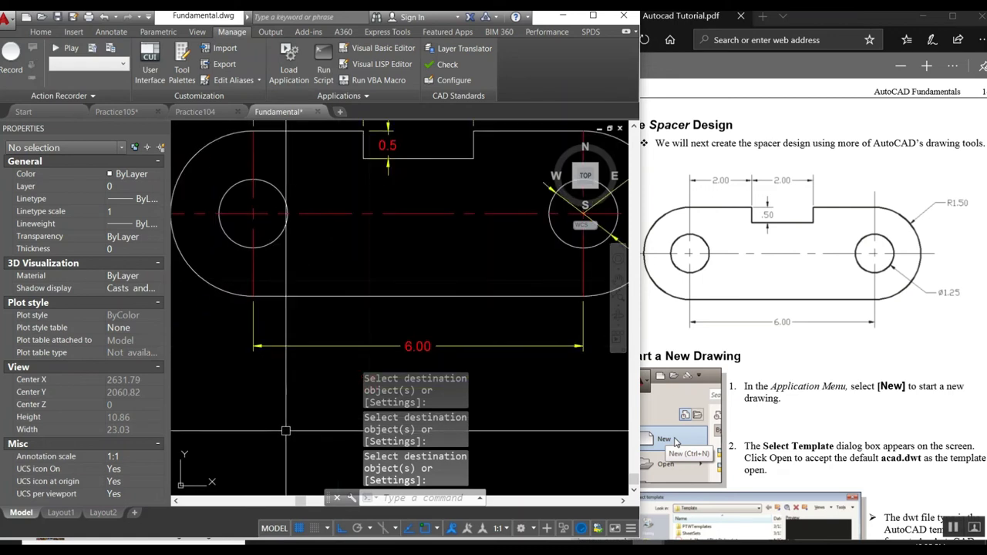
scroll(288, 416, "down", 2)
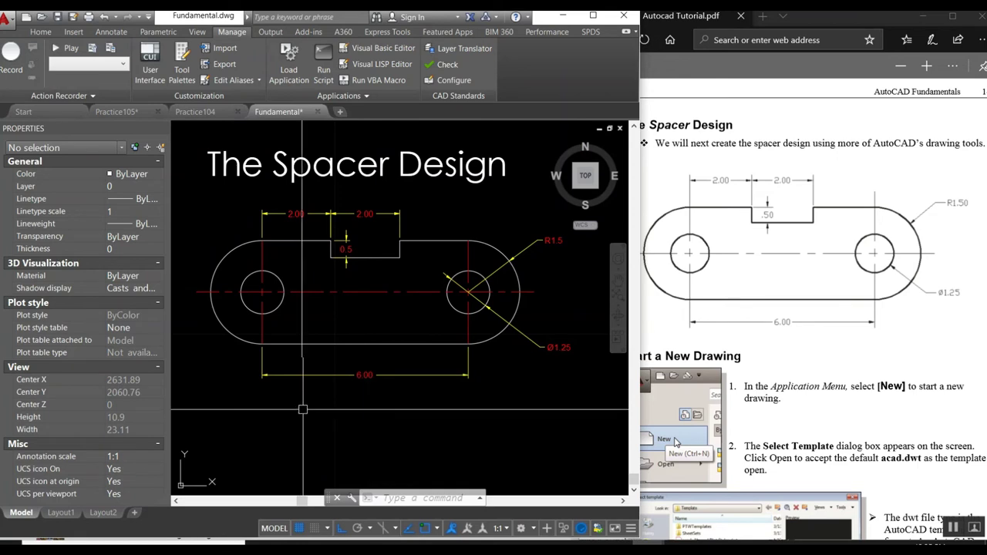
Set the 0.5 notch depth dimension's precision to 0.00.
left_click(345, 249)
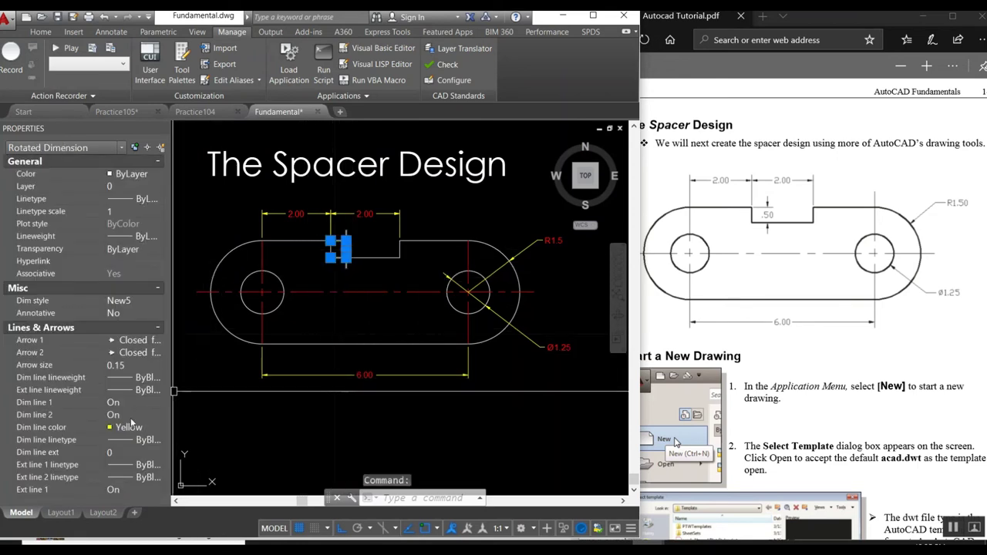
scroll(132, 422, "down", 5)
scroll(133, 422, "down", 3)
scroll(133, 422, "down", 1)
scroll(132, 422, "down", 4)
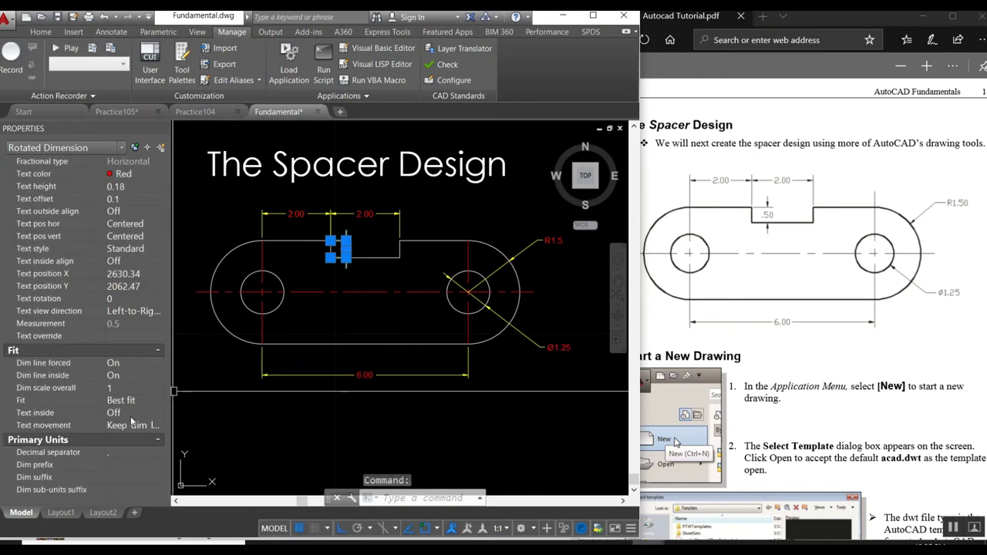
scroll(127, 412, "down", 3)
scroll(112, 418, "down", 3)
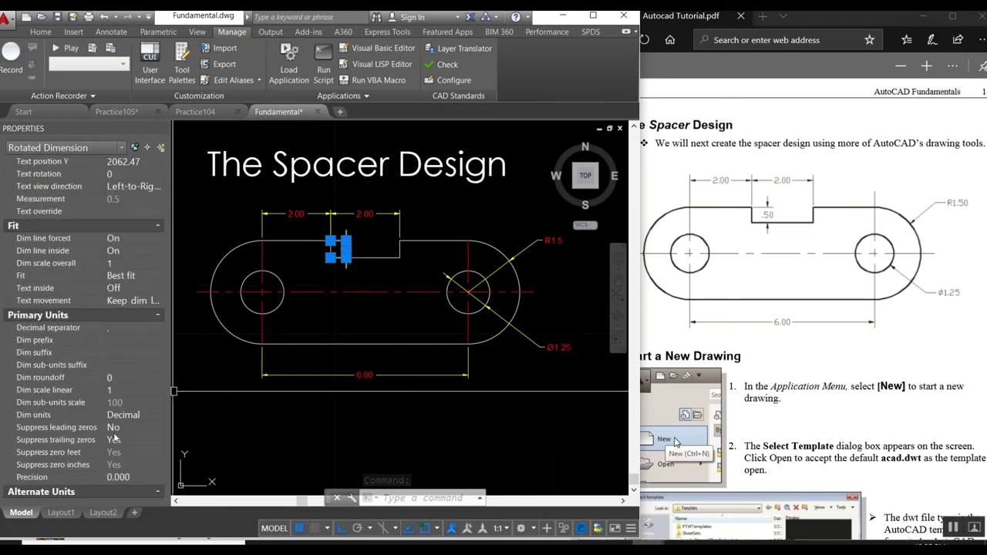
left_click(121, 478)
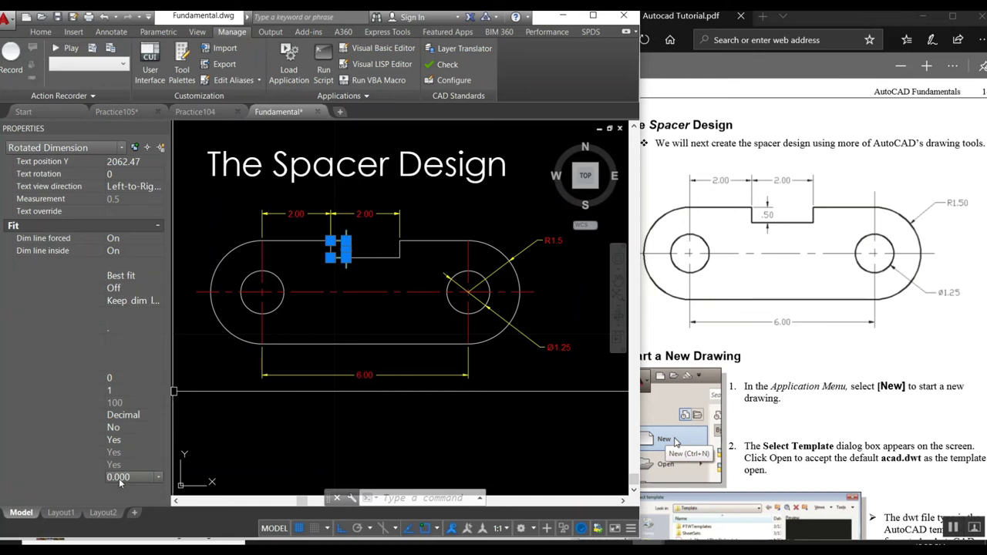
left_click(121, 478)
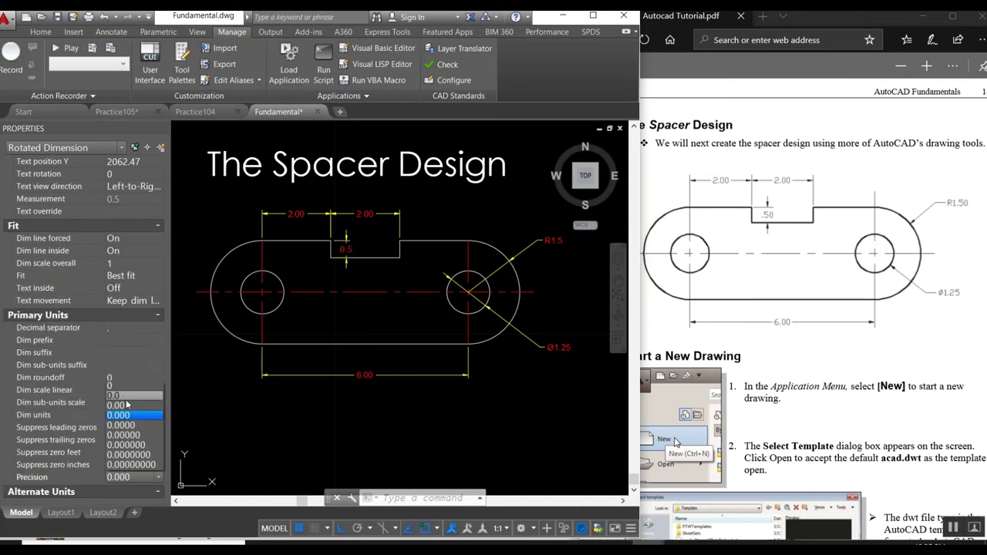
left_click(126, 398)
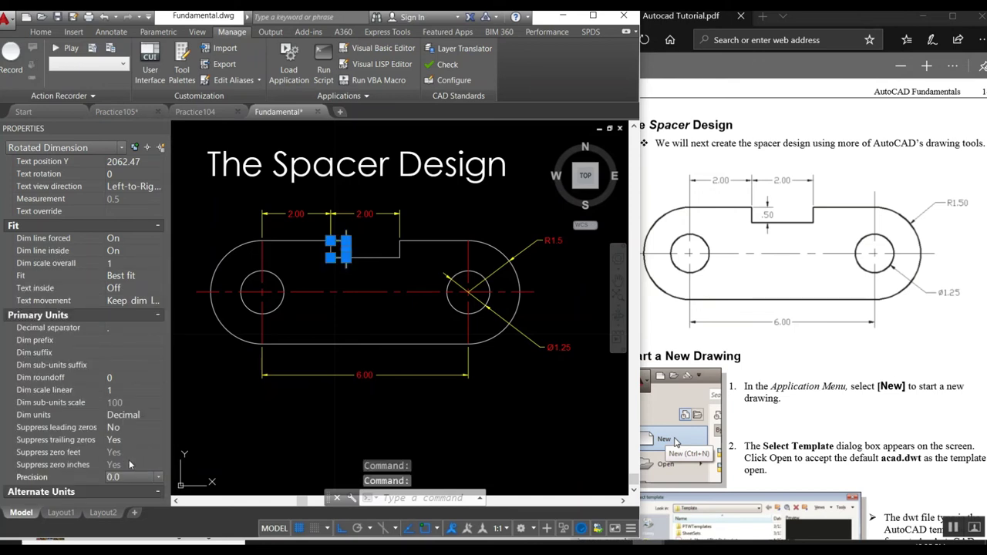
scroll(124, 464, "down", 2)
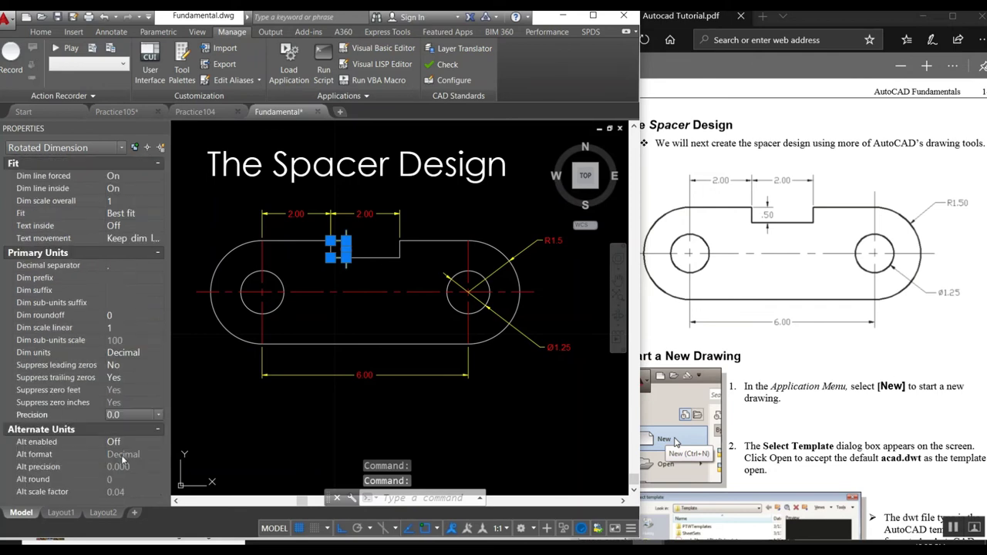
left_click(128, 415)
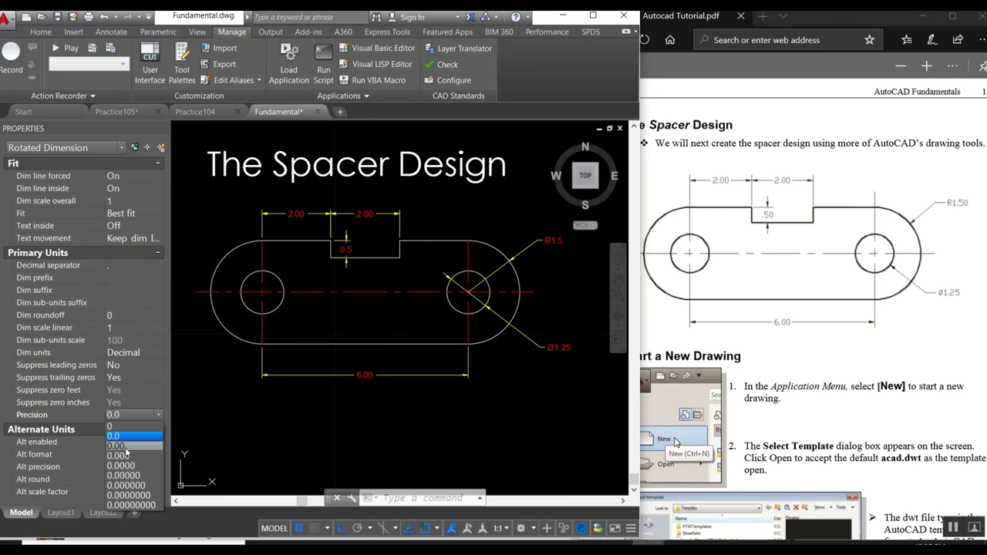
left_click(126, 447)
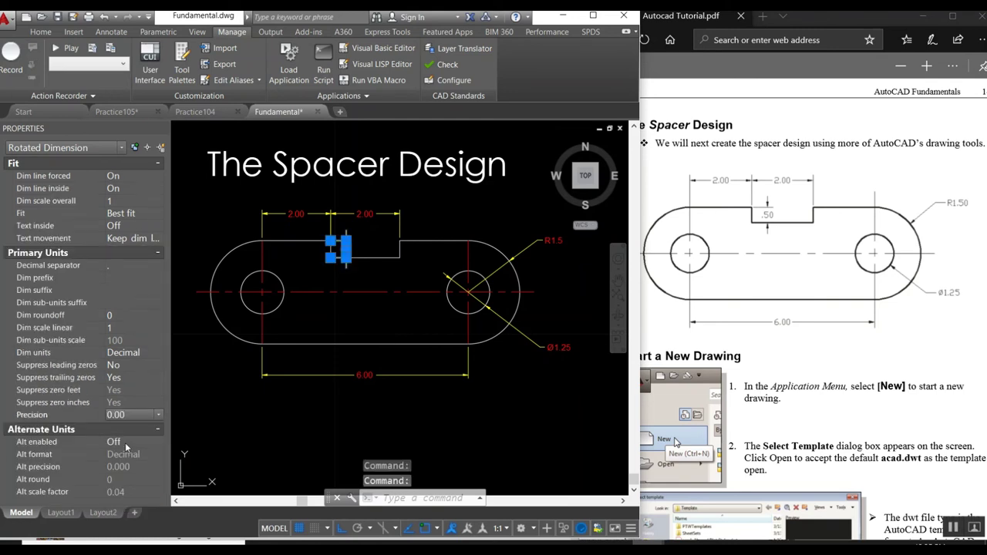
Suppress leading zeros but keep trailing zeros so the notch depth reads .50.
left_click(126, 383)
left_click(126, 383)
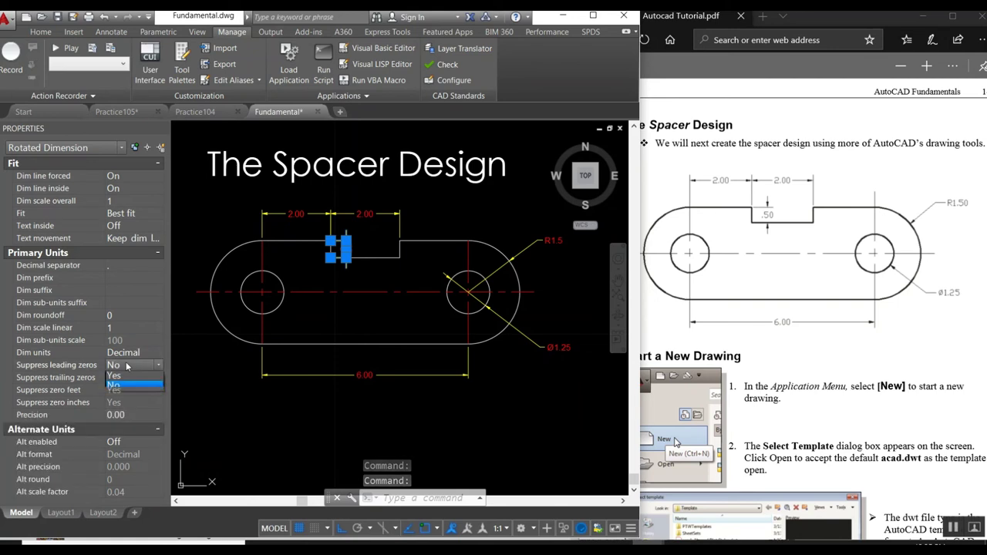
left_click(126, 377)
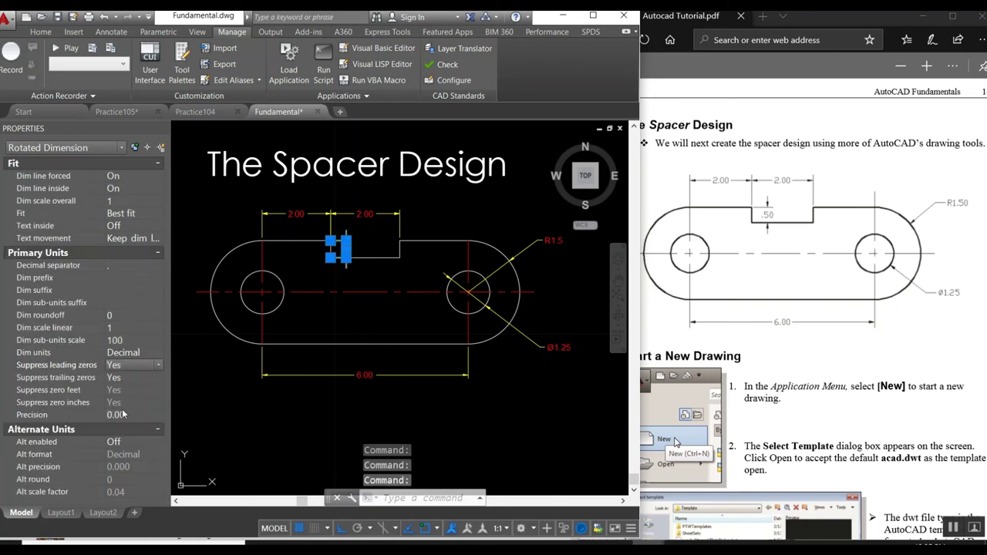
left_click(121, 378)
left_click(121, 378)
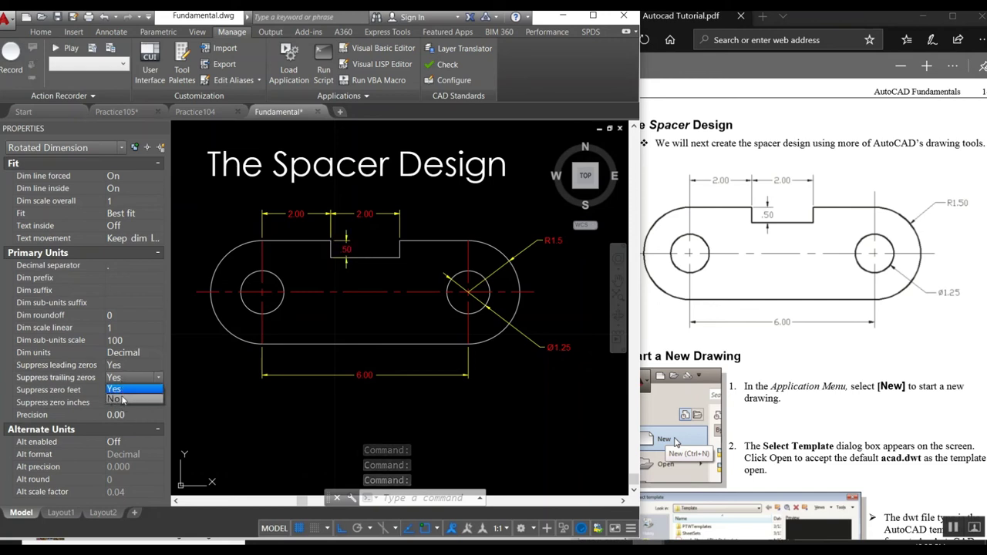
left_click(122, 399)
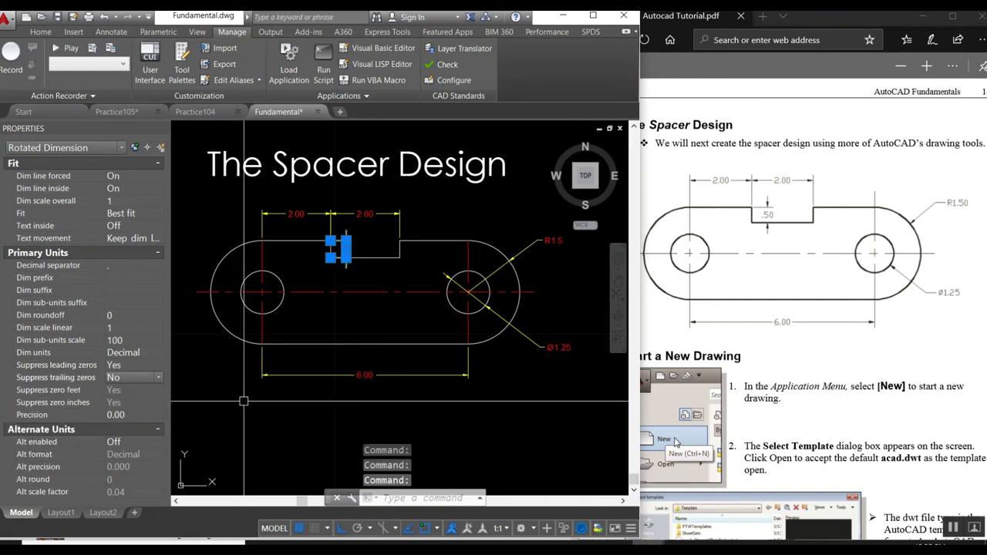
key("Escape")
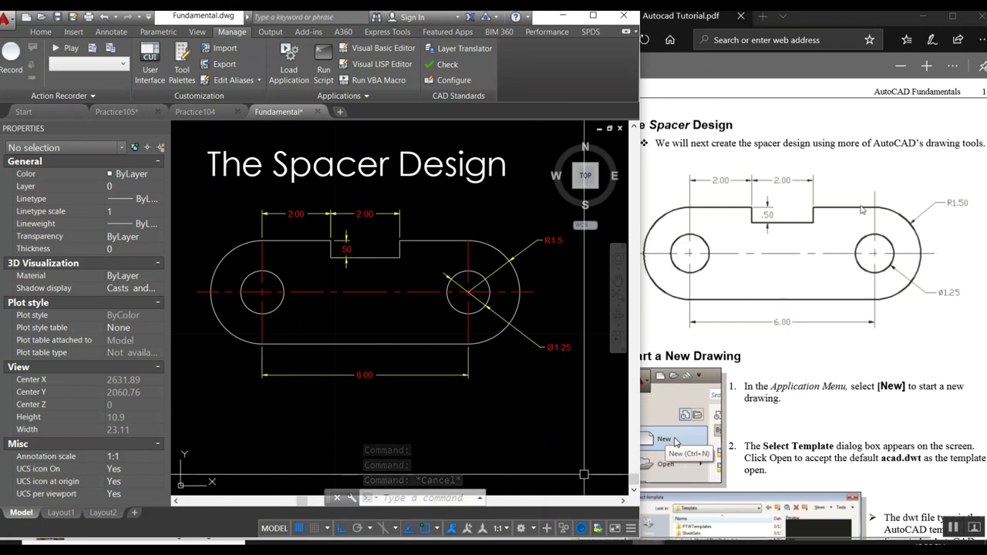
Explode the R1.5 and Ø1.25 leader dimensions on the right circle.
type("x")
key("Return")
left_click(497, 266)
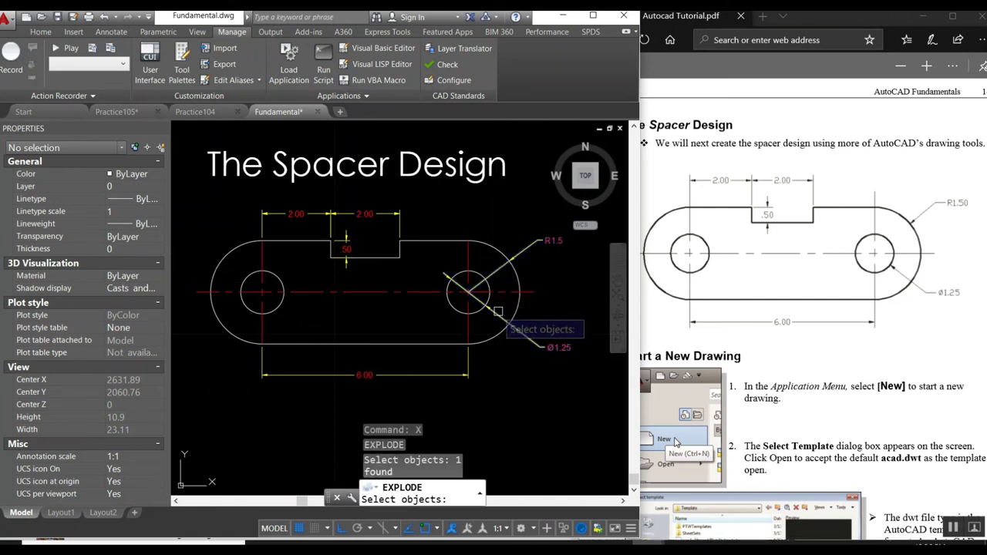
left_click(497, 311)
key("Return")
Erase the leader segments that run inside the right circle.
type("e")
key("Return")
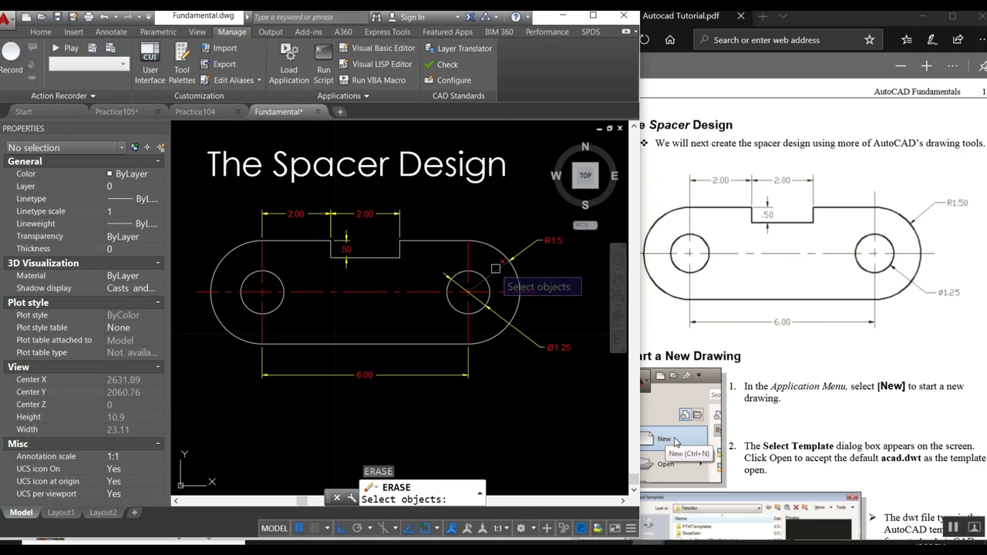
left_click(496, 268)
left_click(490, 297)
left_click(436, 268)
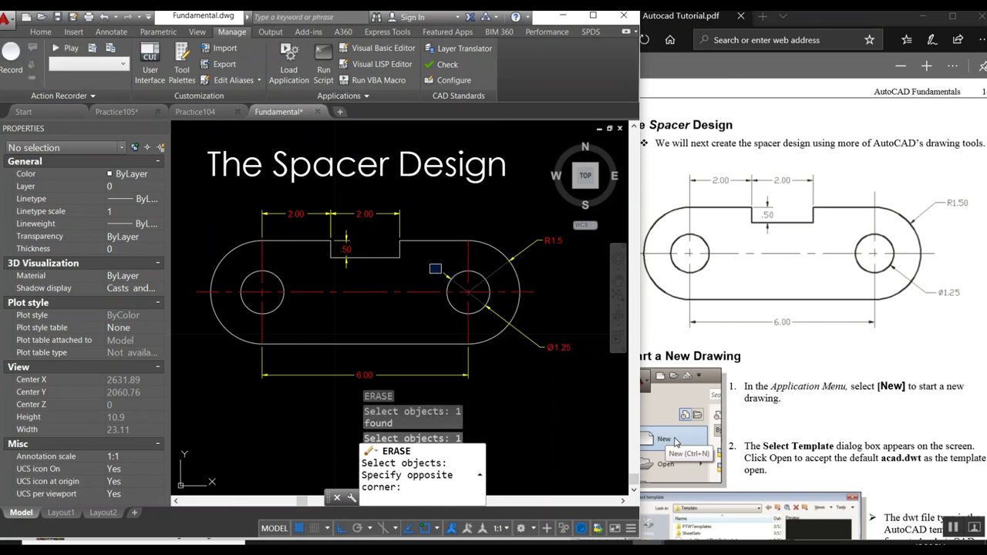
left_click(470, 332)
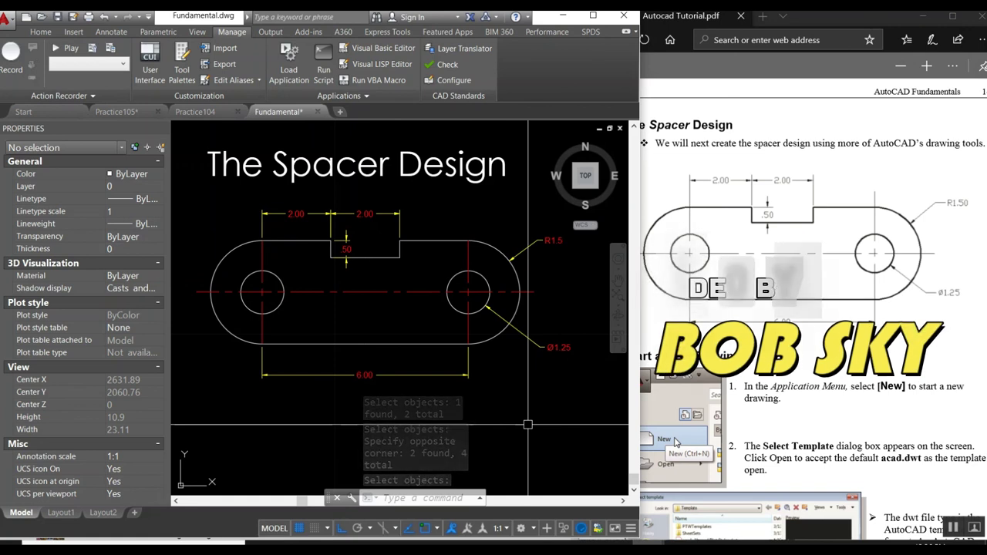
middle_click_drag(507, 414, 514, 436)
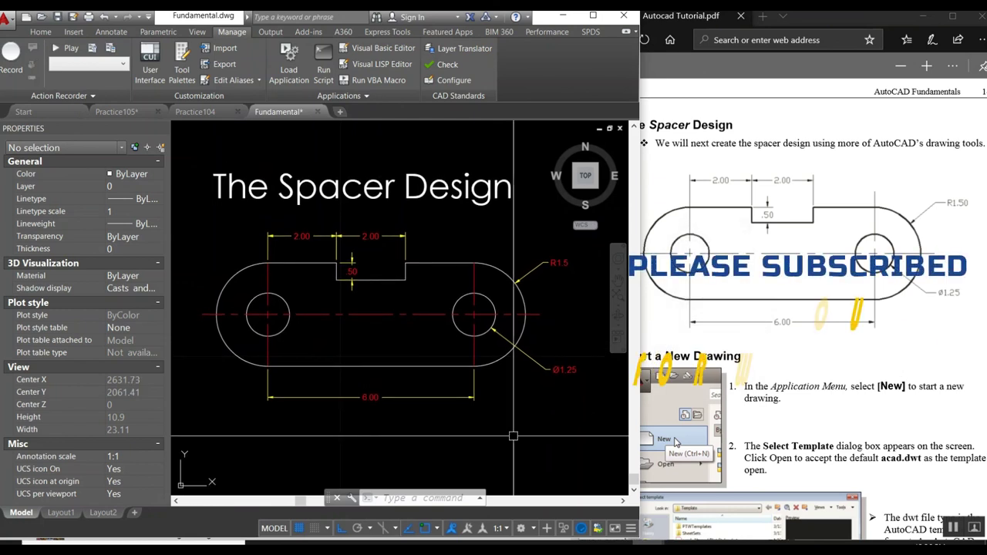